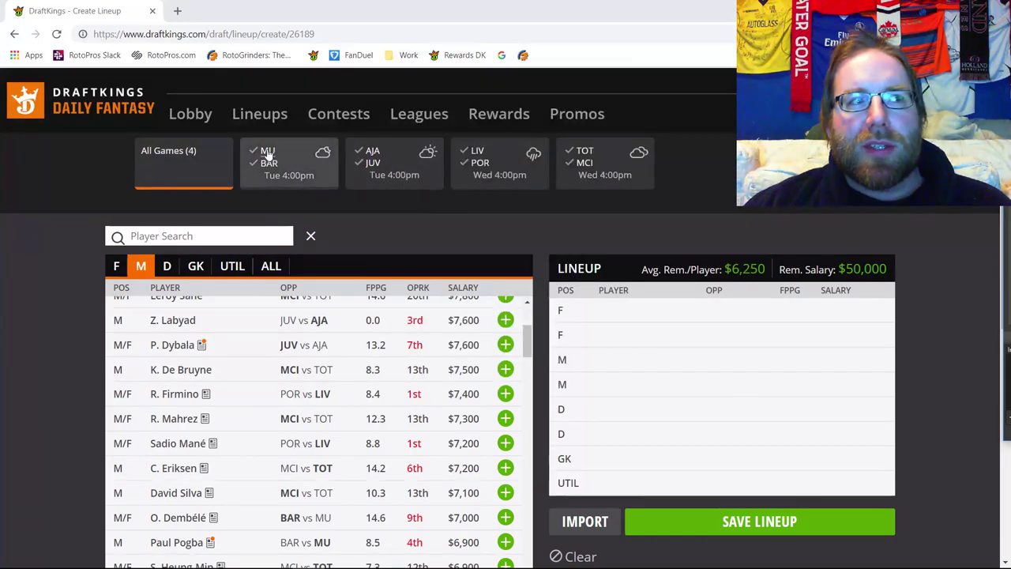
{"action": "left_click", "coordinate": [267, 161]}
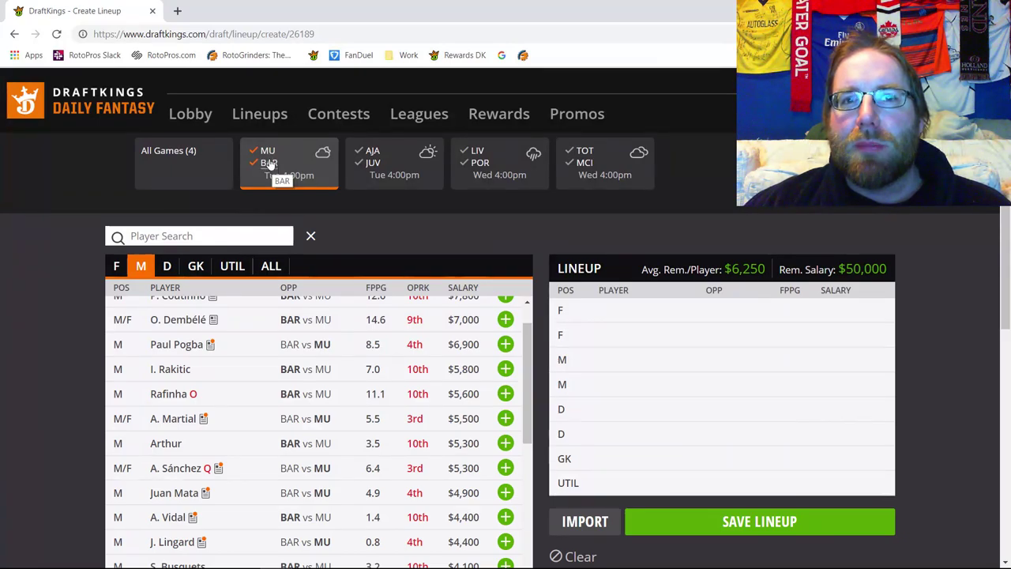
{"action": "left_click", "coordinate": [270, 164]}
{"action": "left_click", "coordinate": [276, 164]}
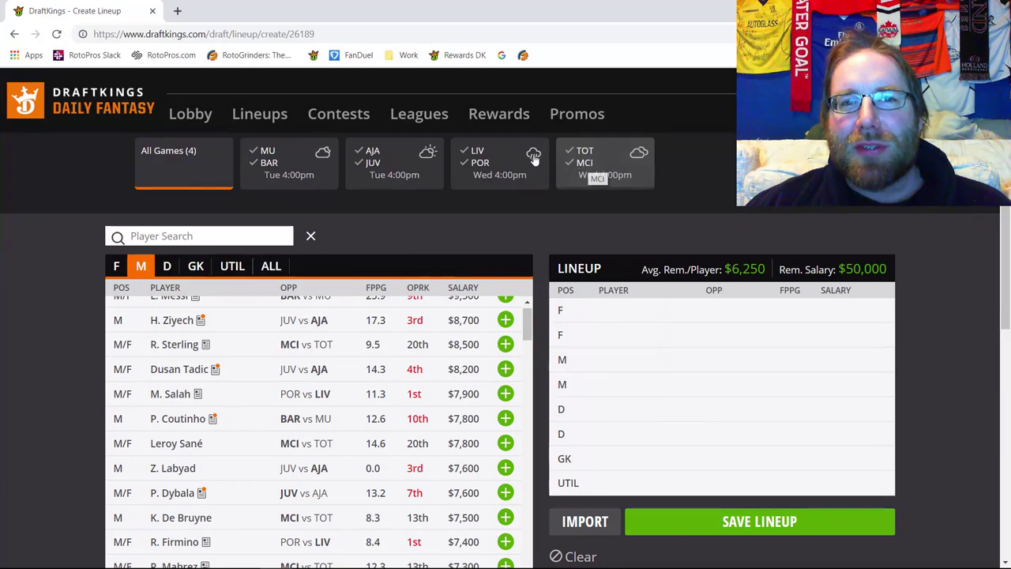
Limit the player pool to Manchester United players from the MU and BAR match.
{"action": "left_click", "coordinate": [260, 156]}
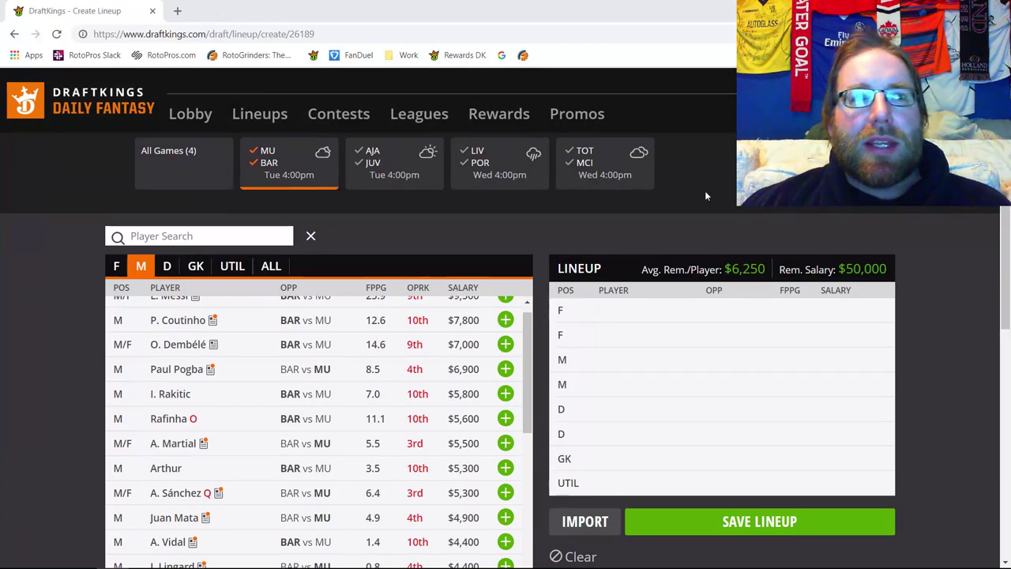
{"action": "left_click", "coordinate": [265, 163]}
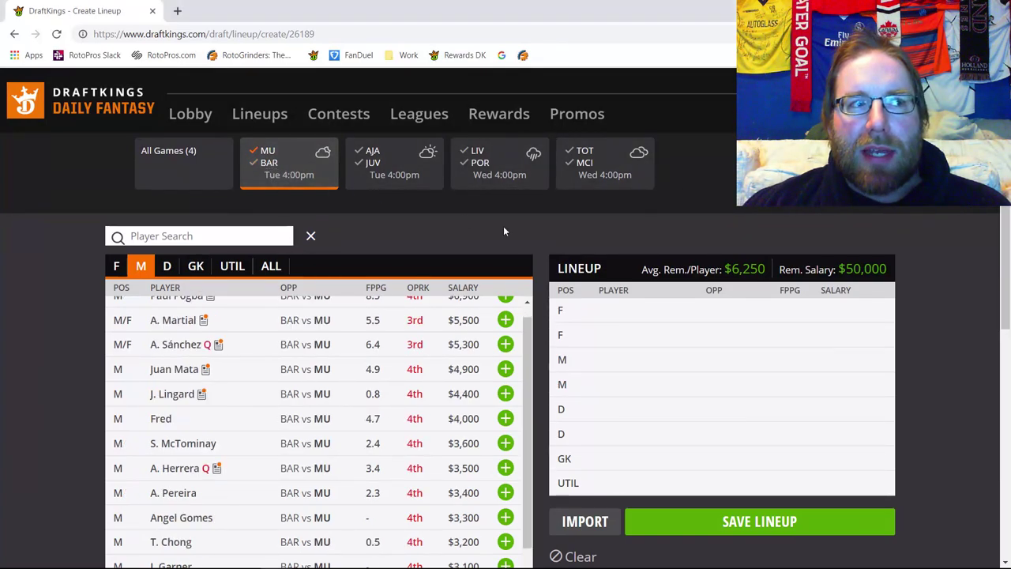
{"action": "scroll", "coordinate": [321, 357], "scroll_direction": "up", "scroll_amount": 1}
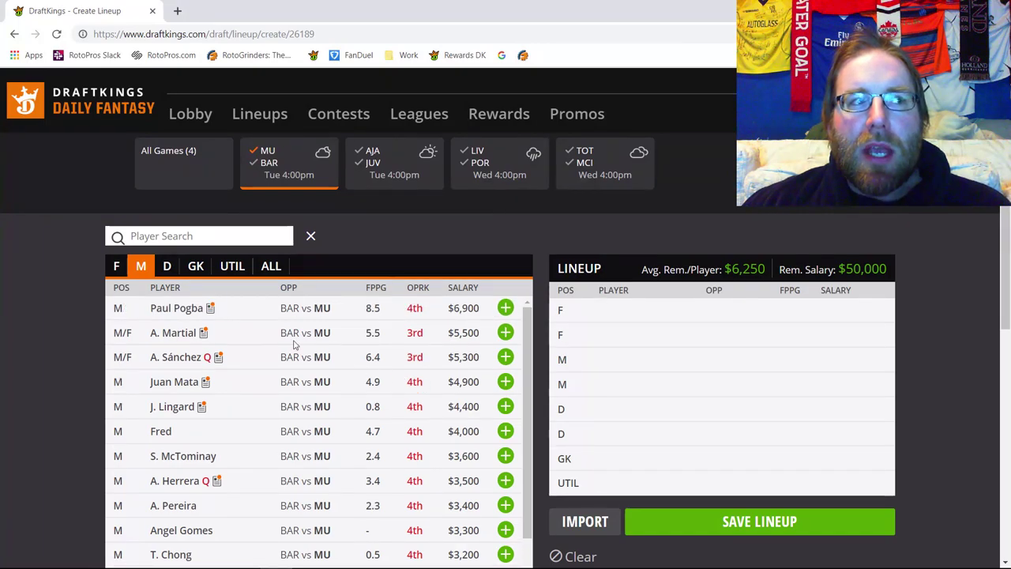
Try Manchester United goalkeeper D. de Gea in the lineup and take him out again.
{"action": "left_click", "coordinate": [198, 269]}
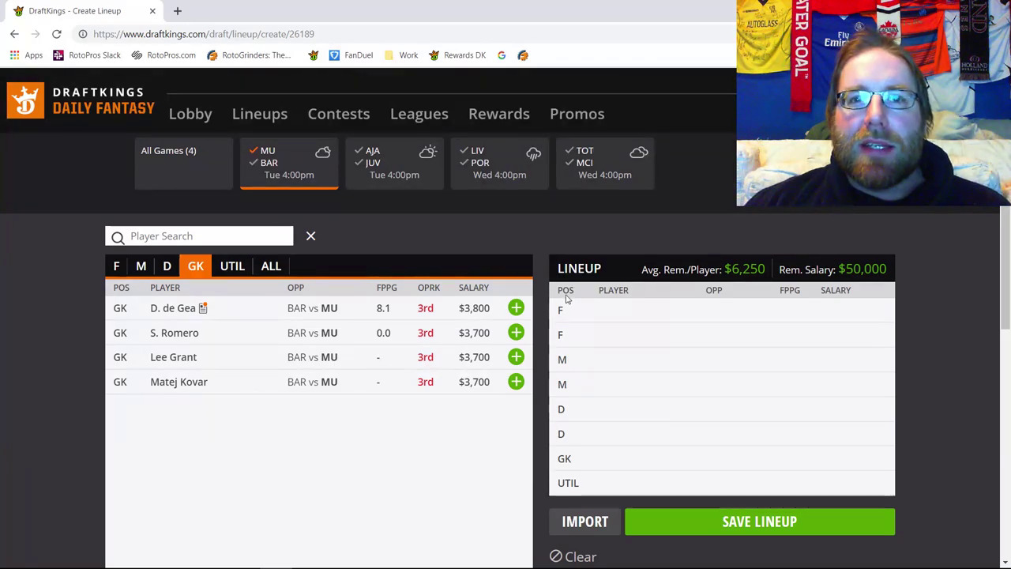
{"action": "left_click", "coordinate": [516, 313]}
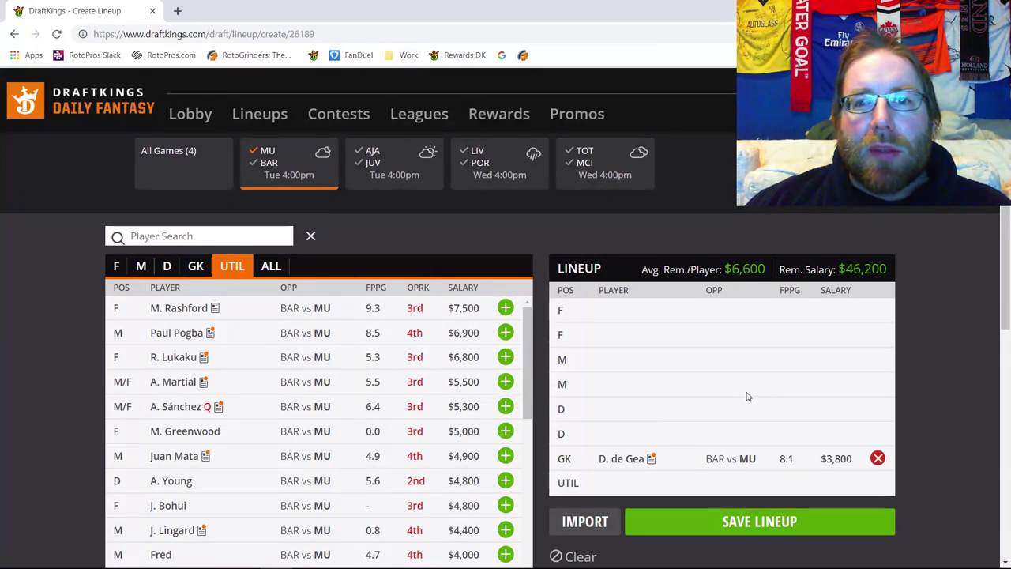
{"action": "left_click", "coordinate": [873, 458]}
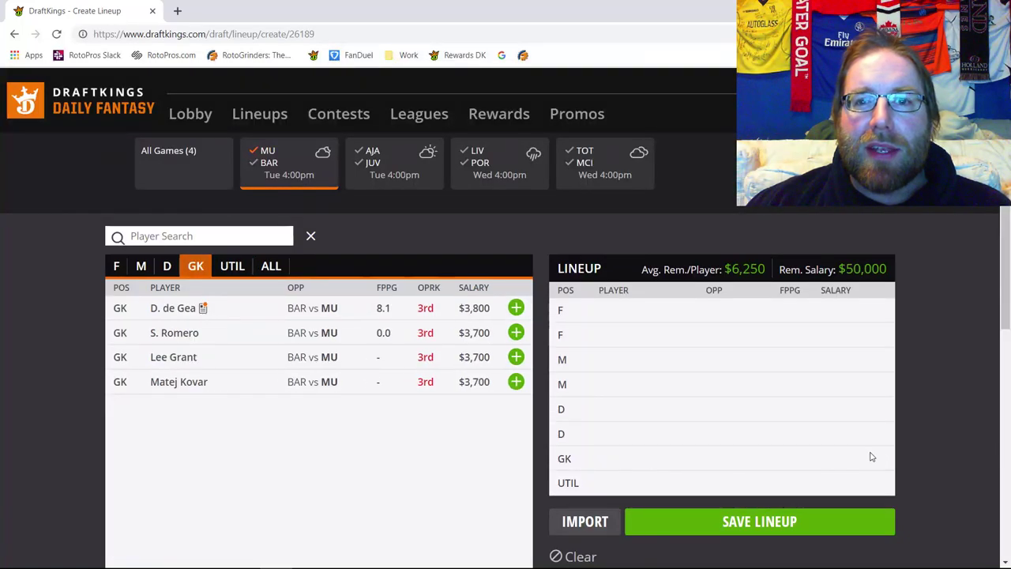
Review Manchester United's defenders, checking A. Young's player card and Luke Shaw's 10-game log.
{"action": "left_click", "coordinate": [167, 266]}
{"action": "left_click", "coordinate": [169, 309]}
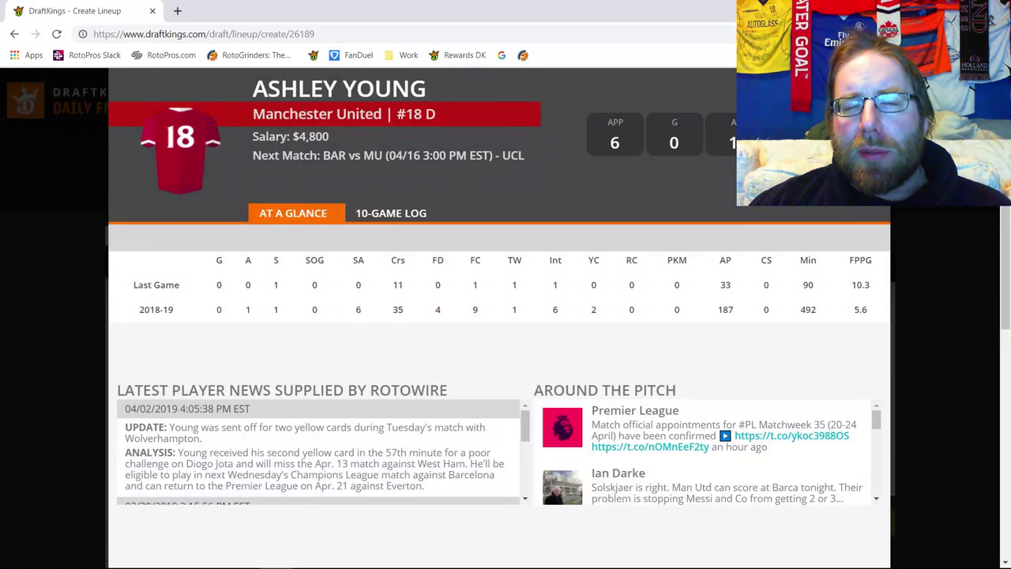
{"action": "key", "text": "Escape"}
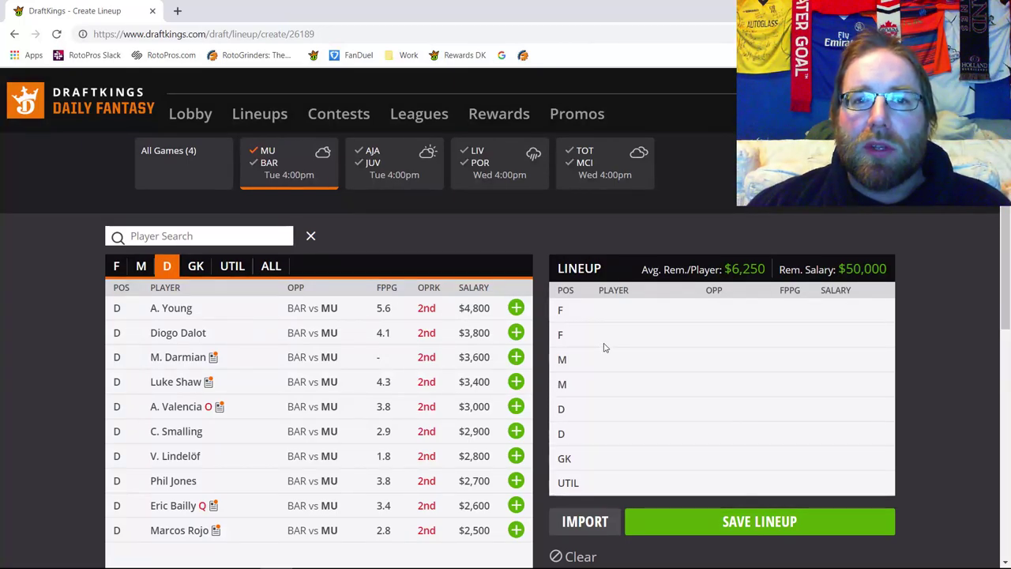
{"action": "left_click", "coordinate": [189, 387]}
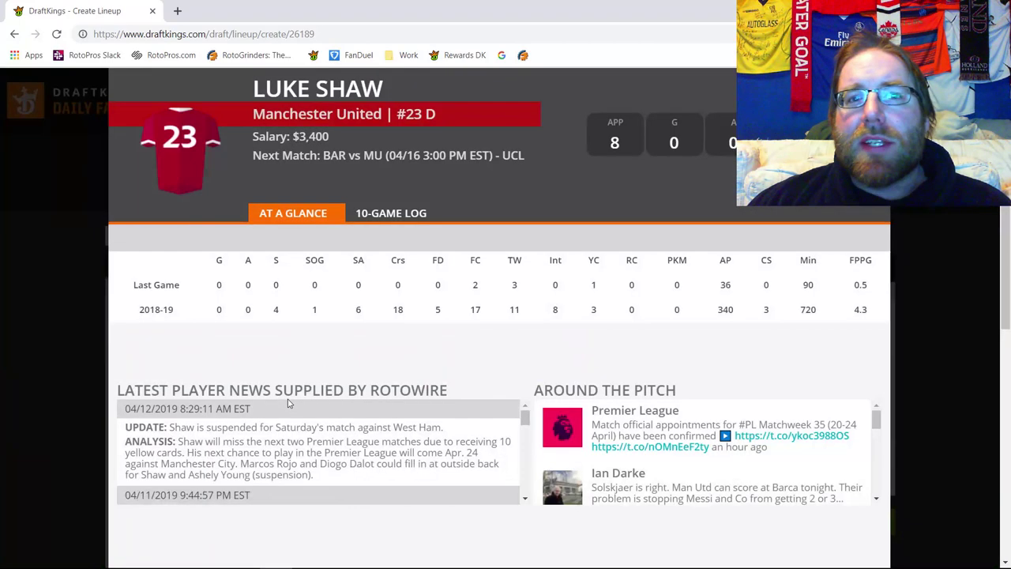
{"action": "left_click", "coordinate": [385, 215]}
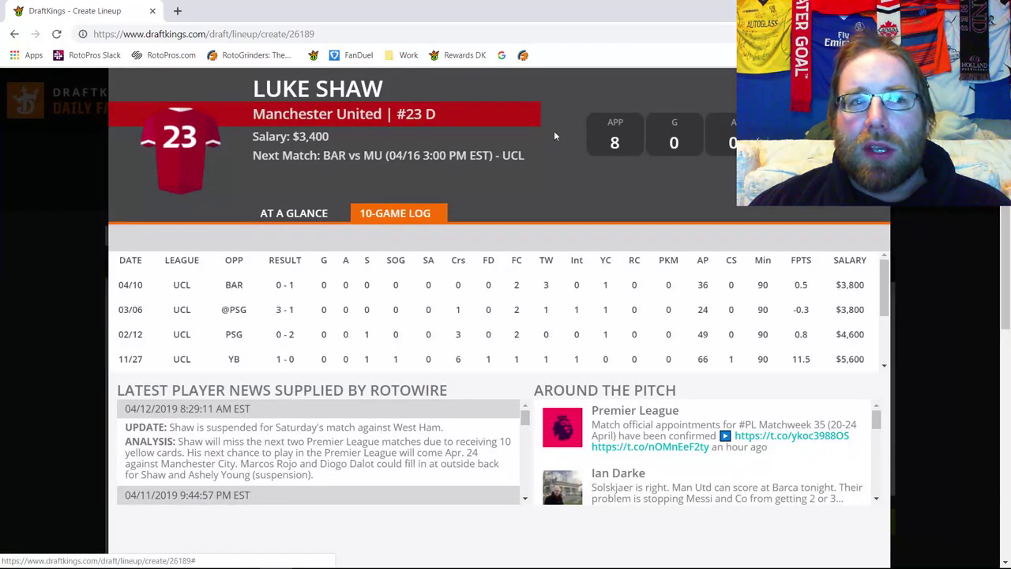
{"action": "key", "text": "Escape"}
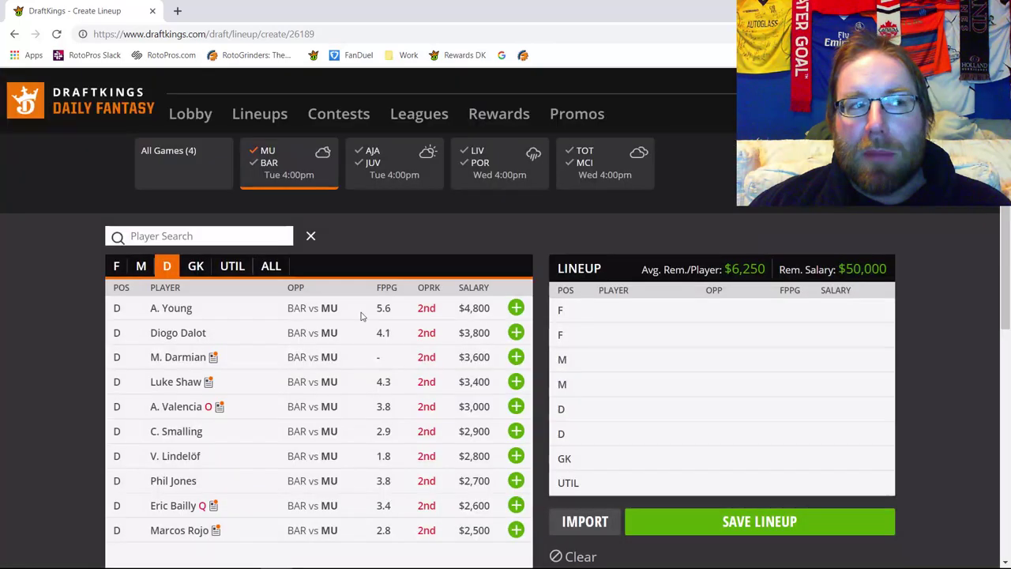
Examine the 10-game log of Manchester United midfielder Paul Pogba.
{"action": "left_click", "coordinate": [141, 266]}
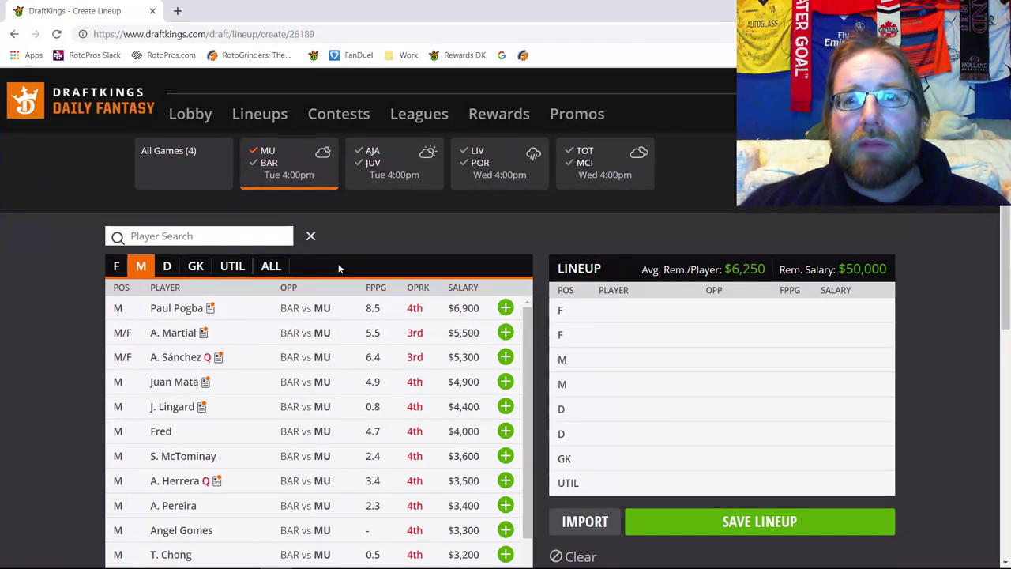
{"action": "left_click", "coordinate": [178, 310]}
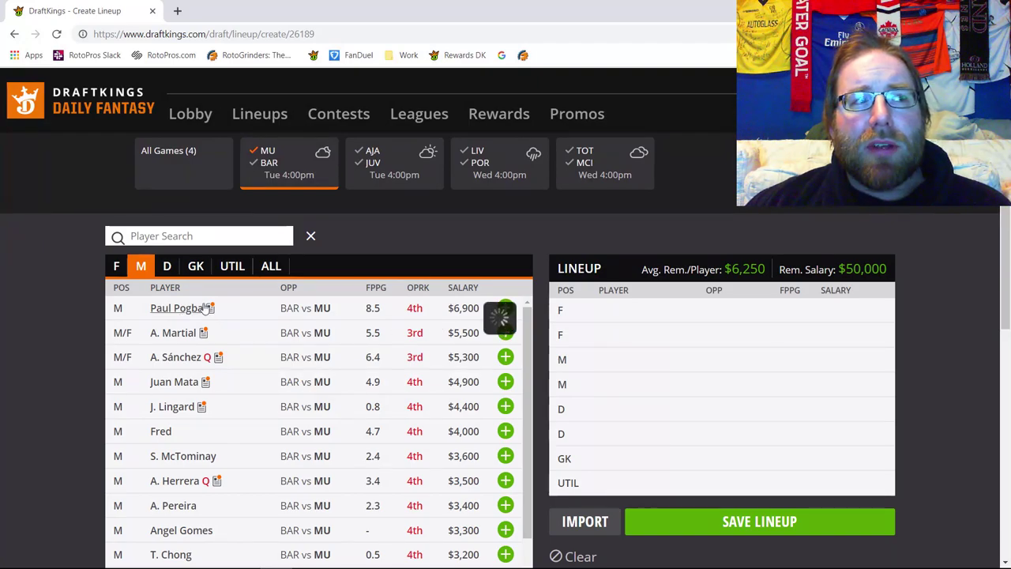
{"action": "left_click", "coordinate": [399, 222]}
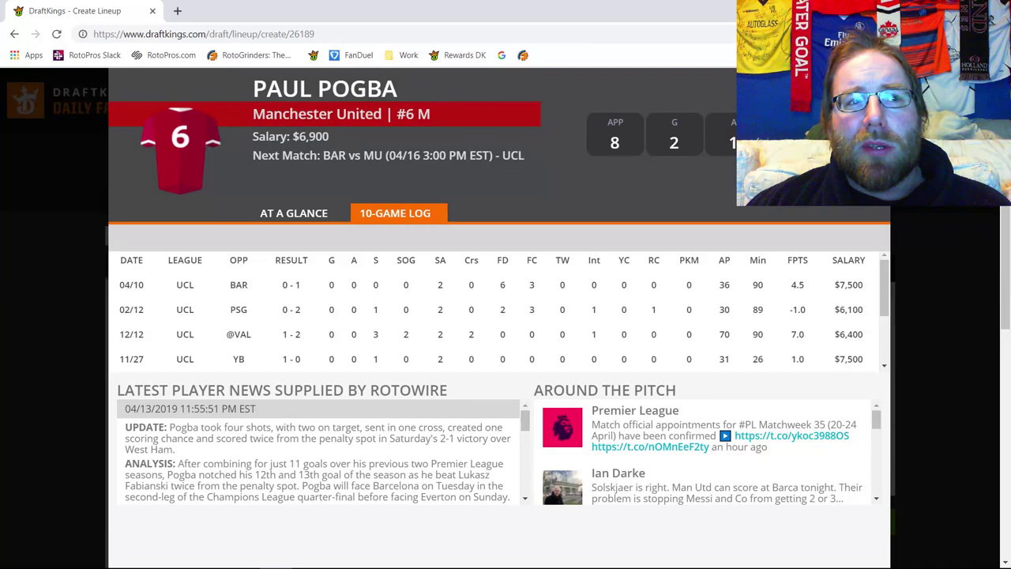
{"action": "key", "text": "Escape"}
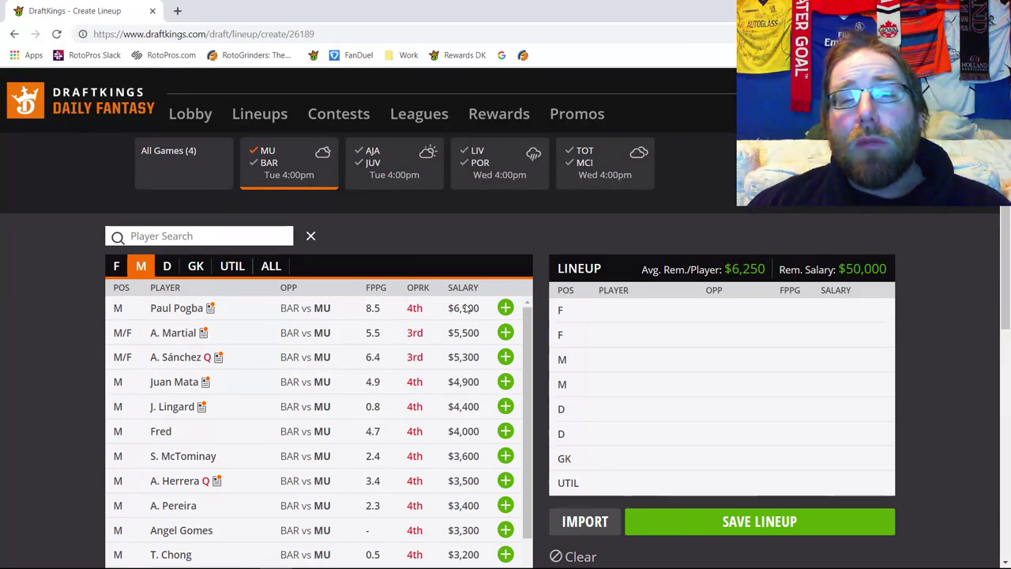
Examine the 10-game logs of Manchester United forwards M. Rashford and R. Lukaku.
{"action": "left_click", "coordinate": [116, 266]}
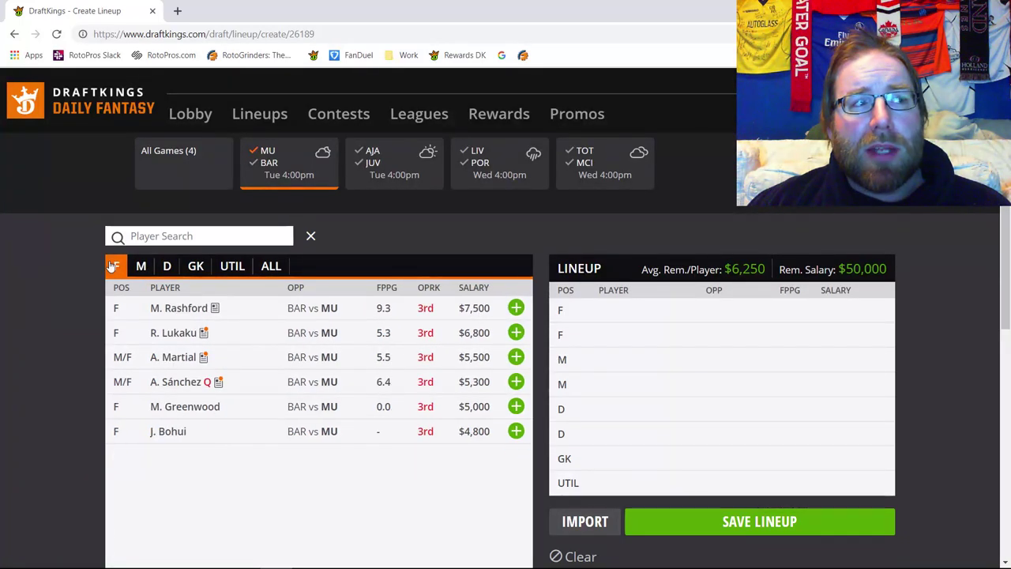
{"action": "left_click", "coordinate": [171, 309]}
{"action": "left_click", "coordinate": [426, 215]}
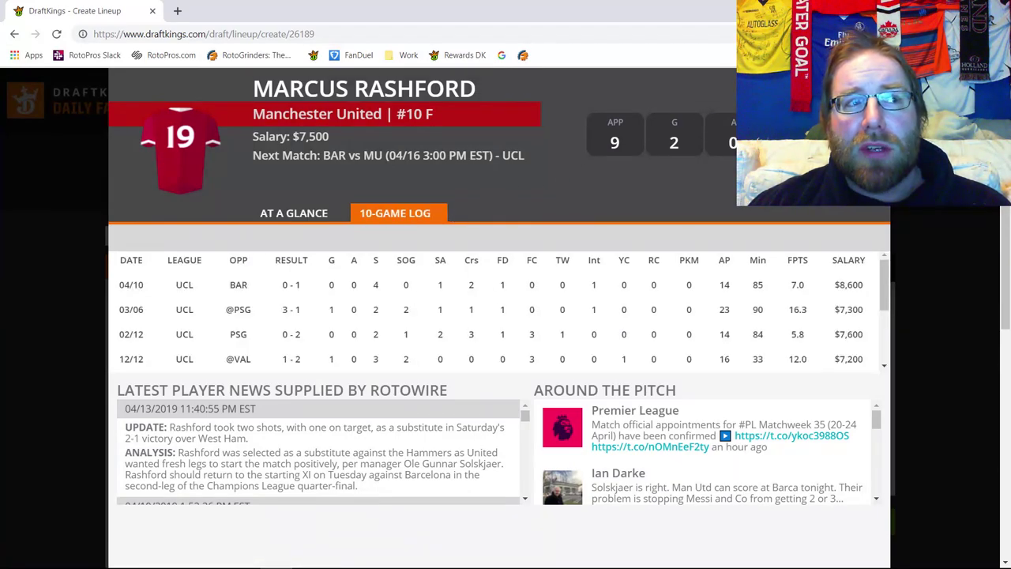
{"action": "key", "text": "Escape"}
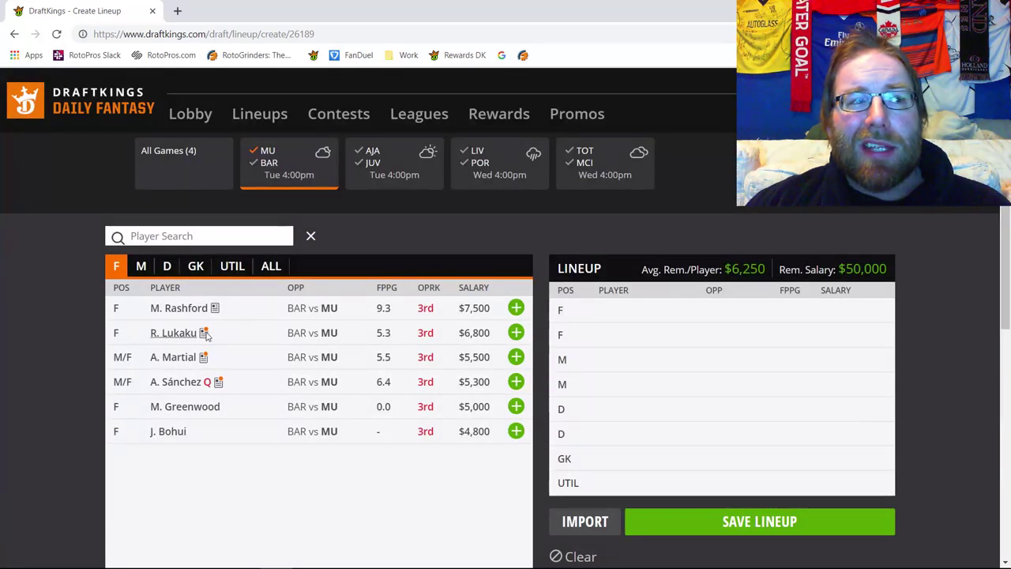
{"action": "left_click", "coordinate": [202, 335]}
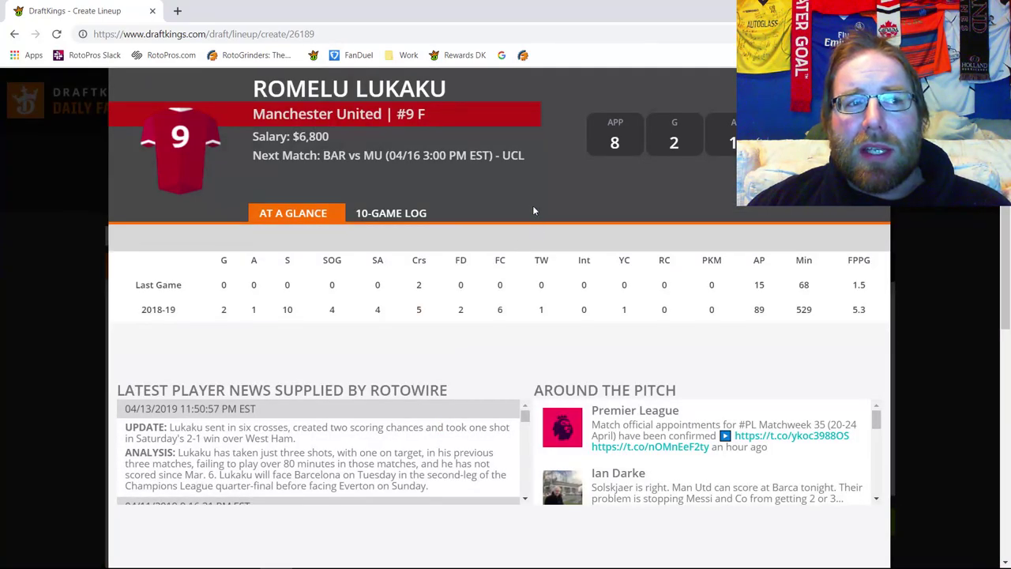
{"action": "left_click", "coordinate": [409, 215]}
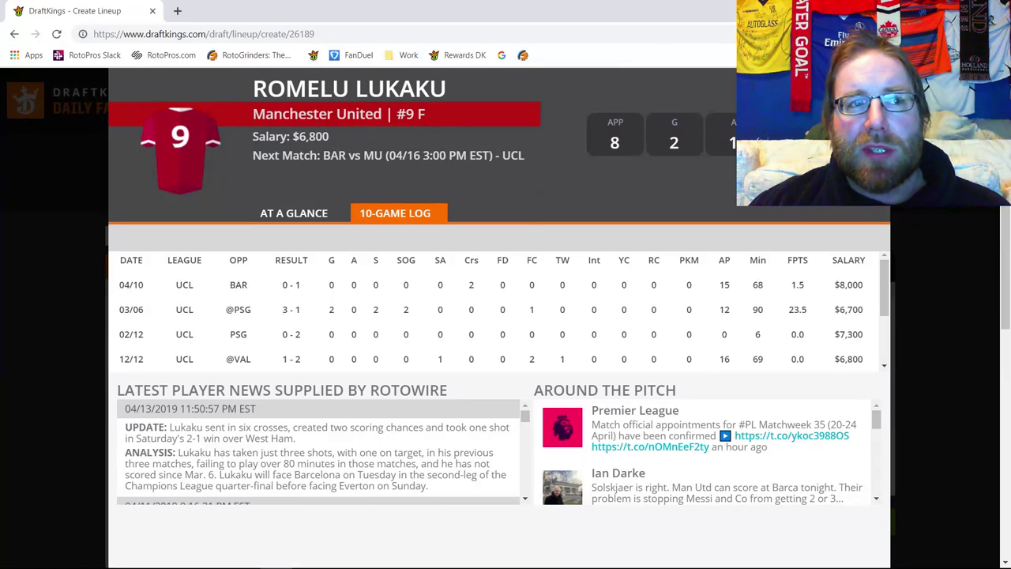
{"action": "key", "text": "Escape"}
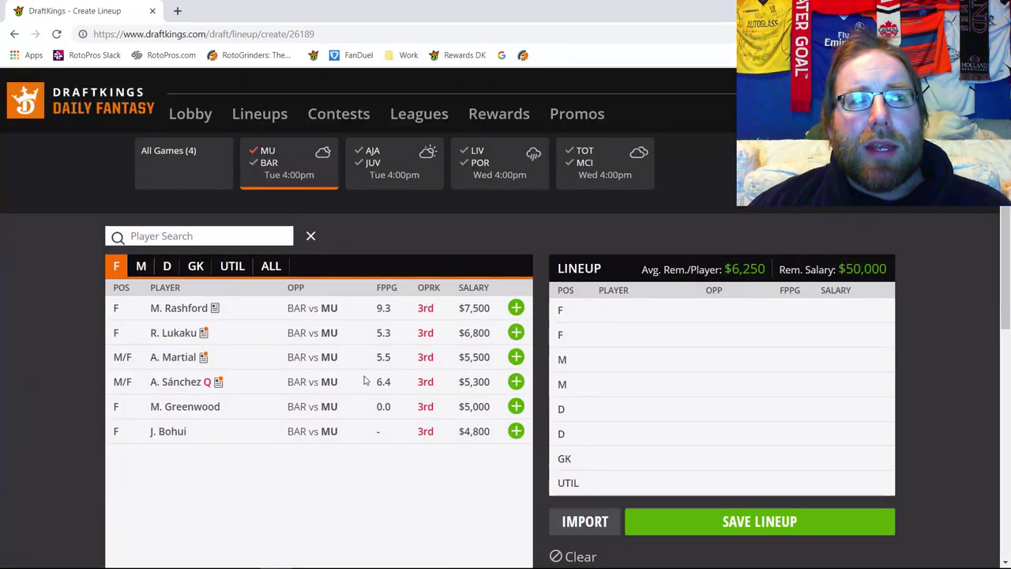
Limit the player pool to Barcelona and add defender N. Semedo and goalkeeper M. ter Stegen to the lineup.
{"action": "left_click", "coordinate": [269, 177]}
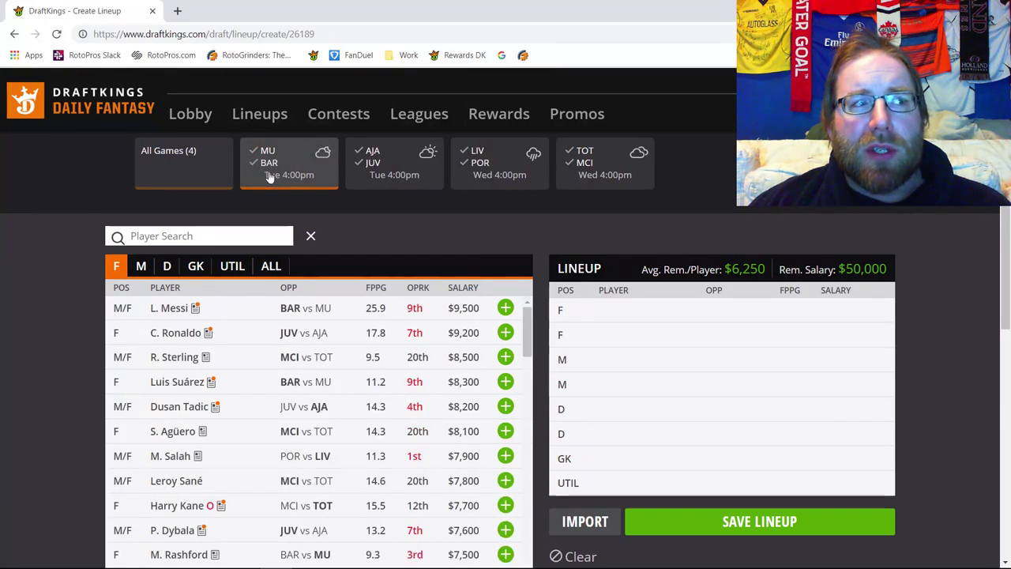
{"action": "left_click", "coordinate": [267, 162]}
{"action": "left_click", "coordinate": [197, 266]}
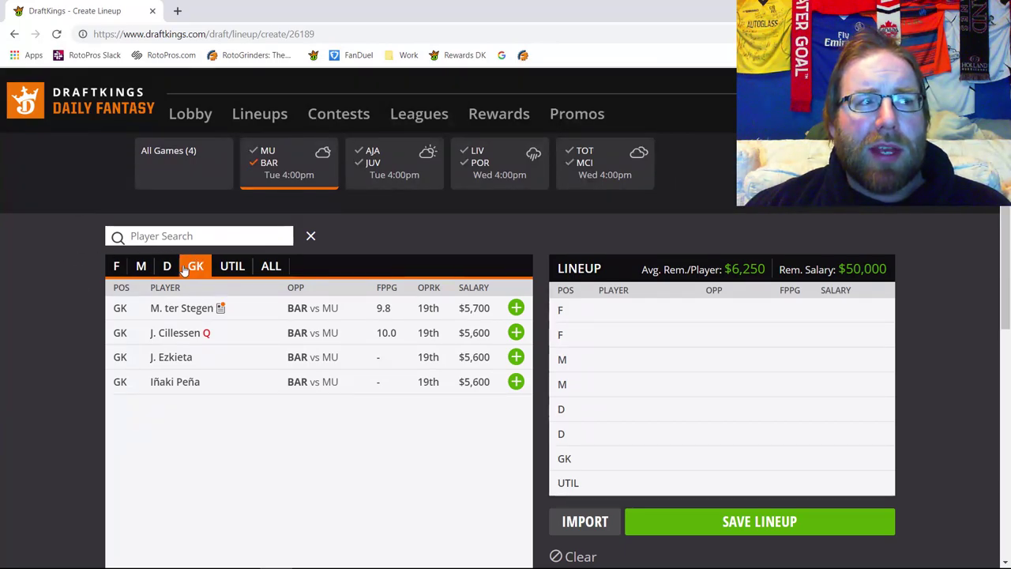
{"action": "left_click", "coordinate": [168, 268]}
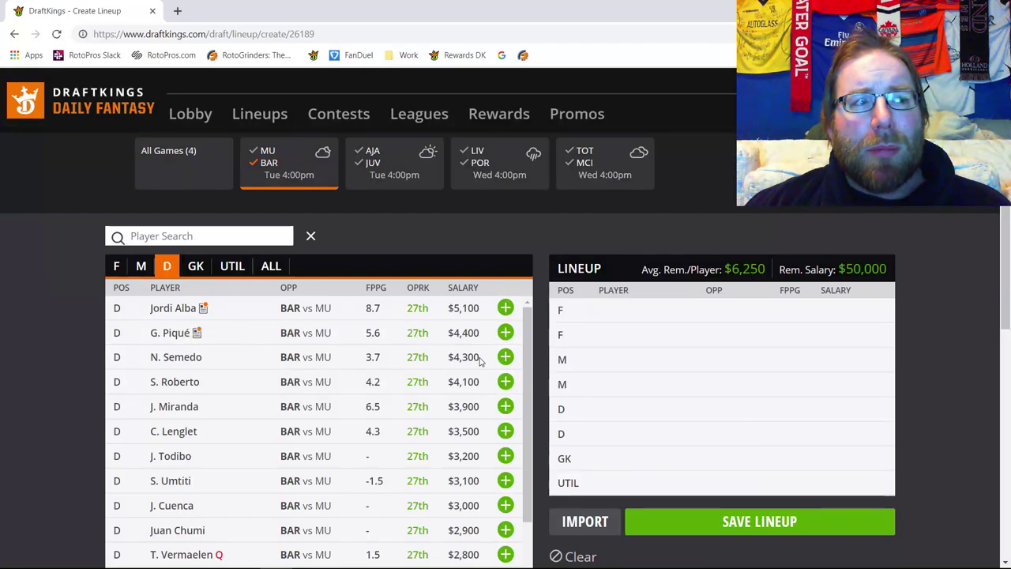
{"action": "left_click", "coordinate": [505, 357]}
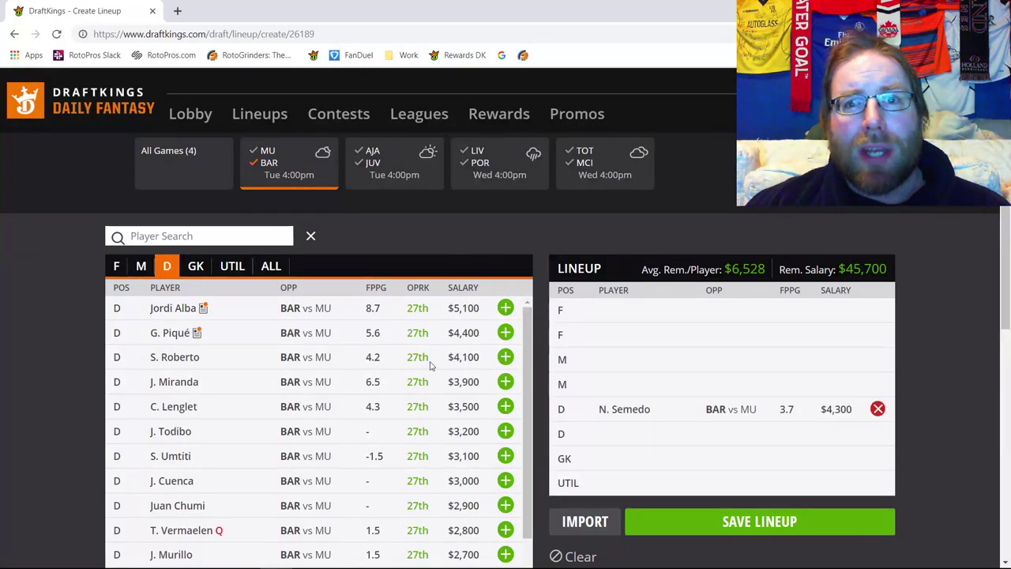
{"action": "left_click", "coordinate": [198, 267]}
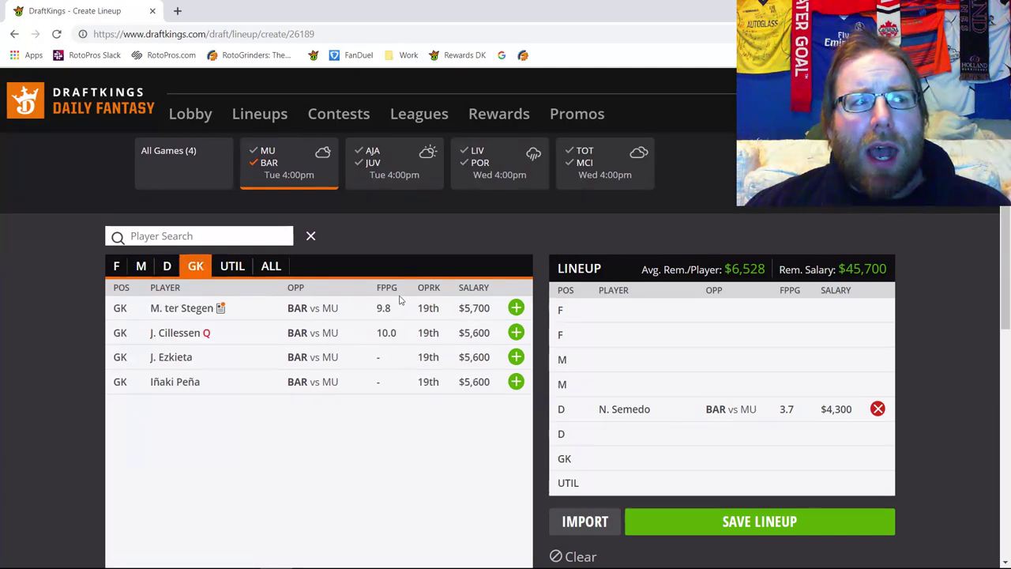
{"action": "left_click", "coordinate": [516, 308]}
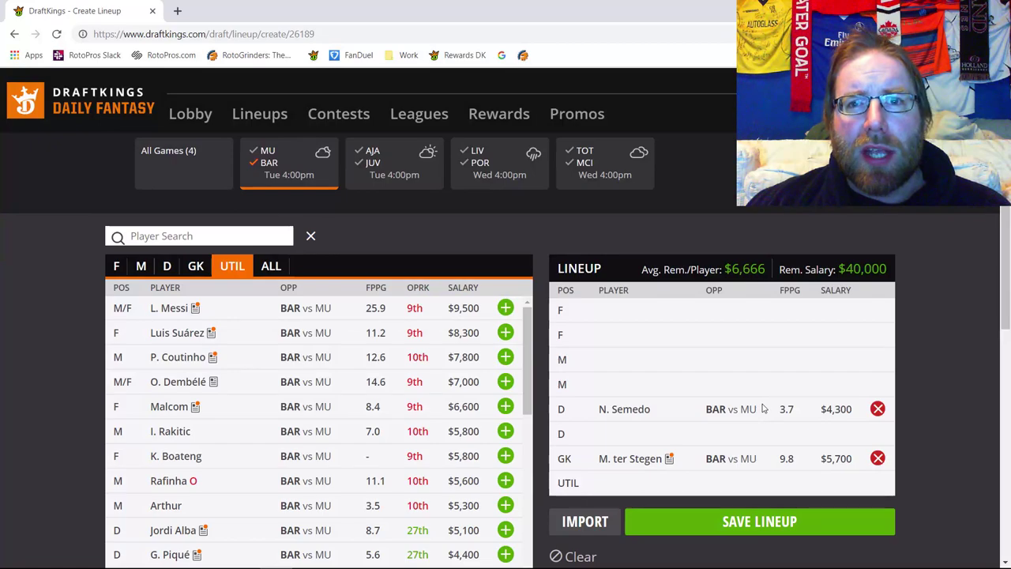
Try Barcelona midfielder P. Coutinho in the lineup and take him out again.
{"action": "left_click", "coordinate": [140, 266]}
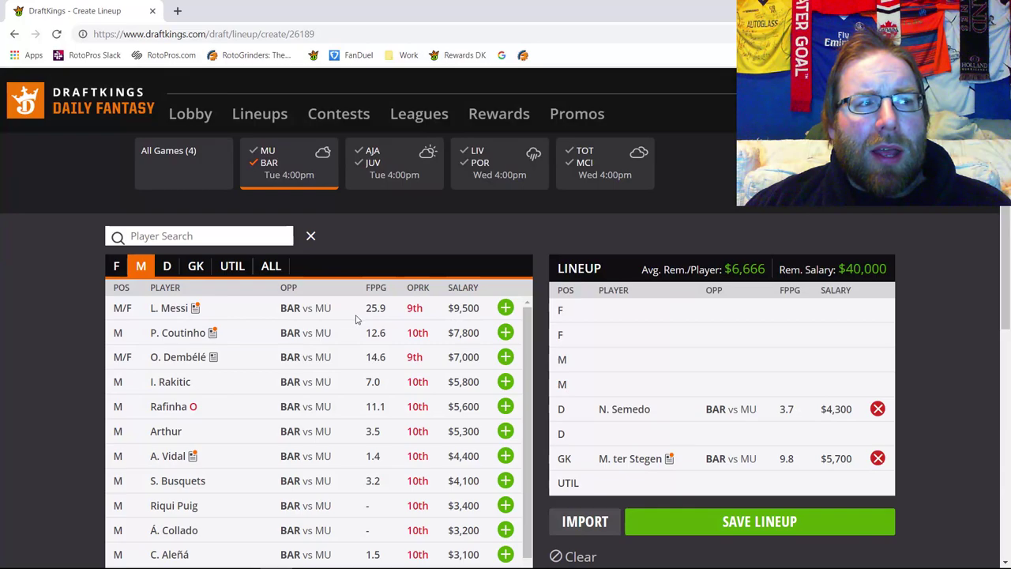
{"action": "left_click", "coordinate": [506, 333]}
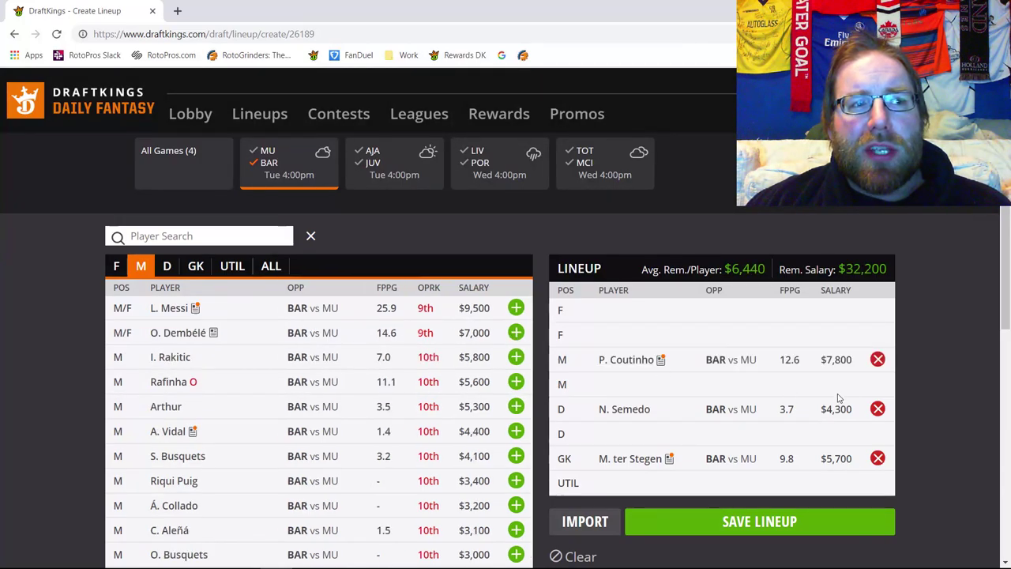
{"action": "left_click", "coordinate": [878, 359]}
Add Barcelona's L. Messi to the lineup as a forward and check his player card.
{"action": "left_click", "coordinate": [121, 267]}
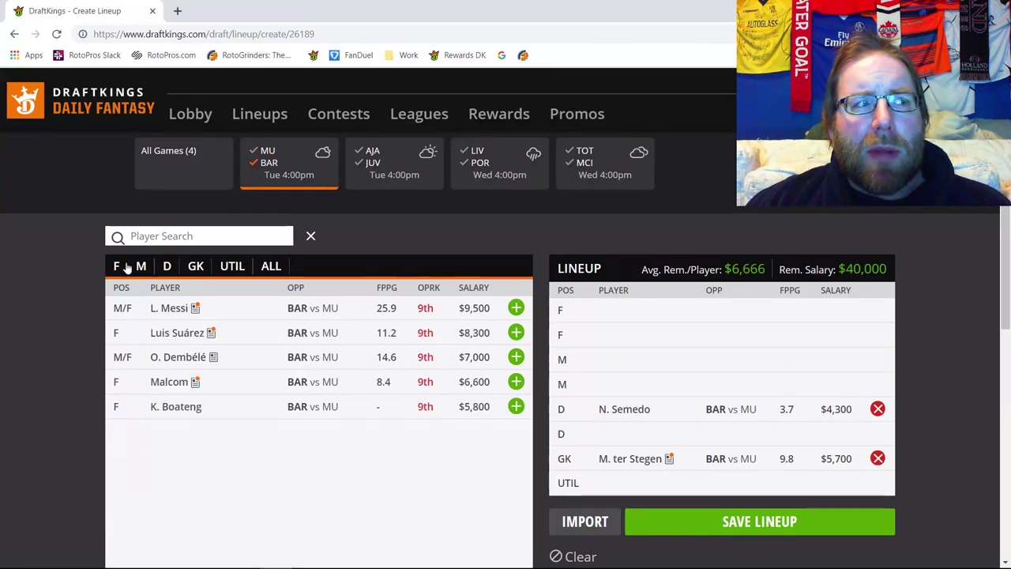
{"action": "left_click", "coordinate": [516, 307]}
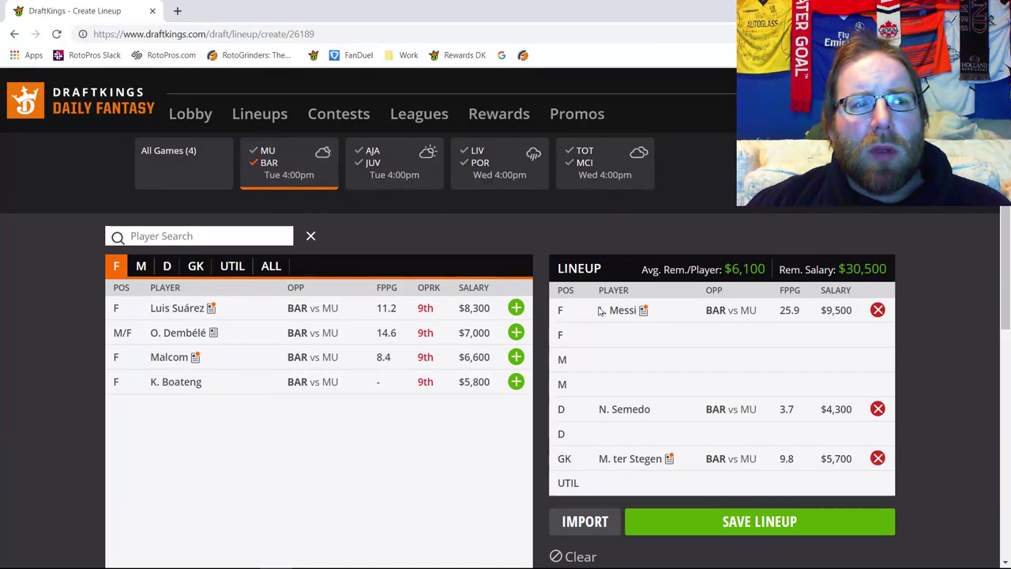
{"action": "left_click", "coordinate": [632, 310]}
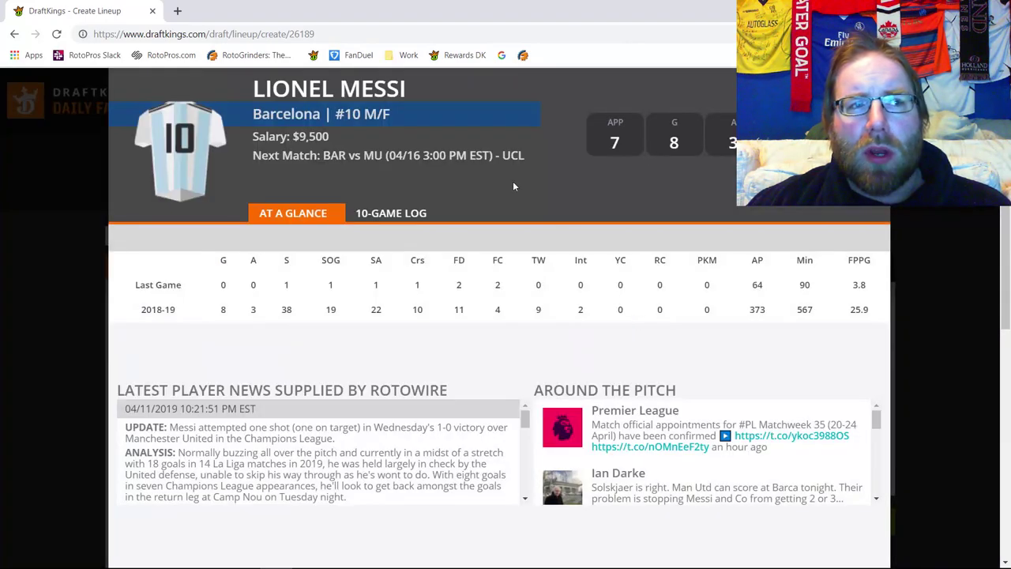
{"action": "key", "text": "Escape"}
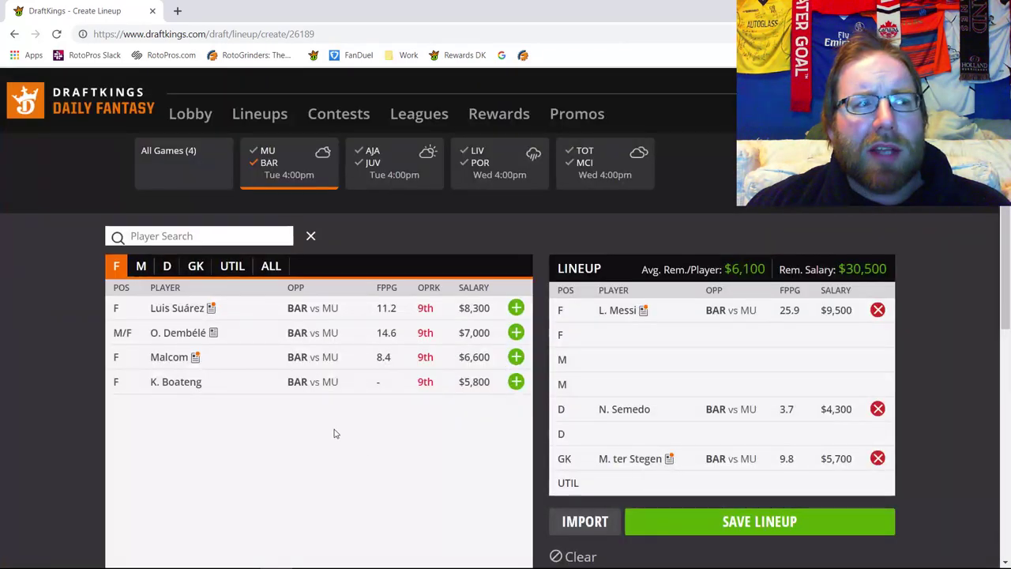
Try Barcelona forward Luis Suárez in the lineup and take him out again.
{"action": "left_click", "coordinate": [516, 308]}
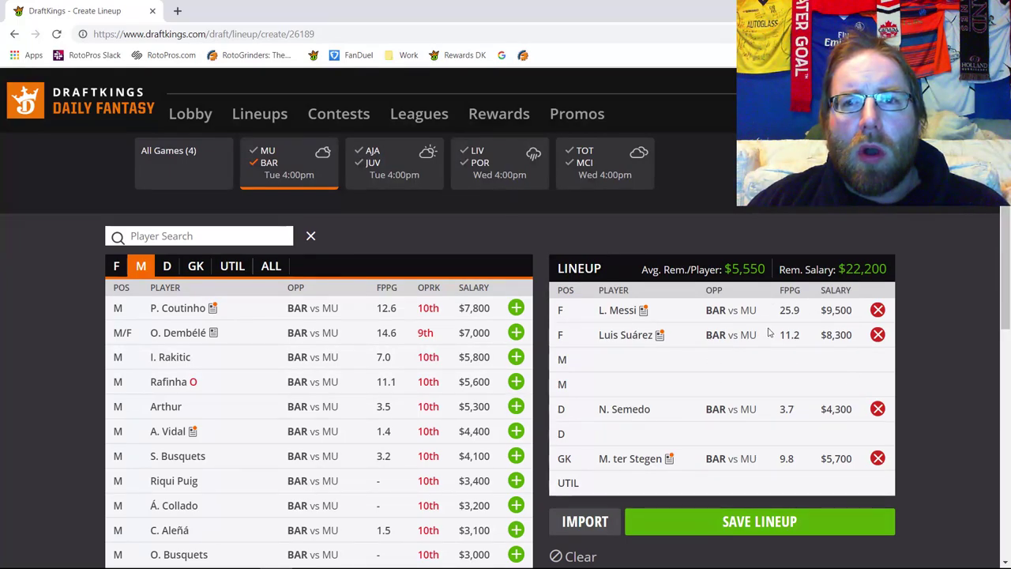
{"action": "left_click", "coordinate": [877, 335]}
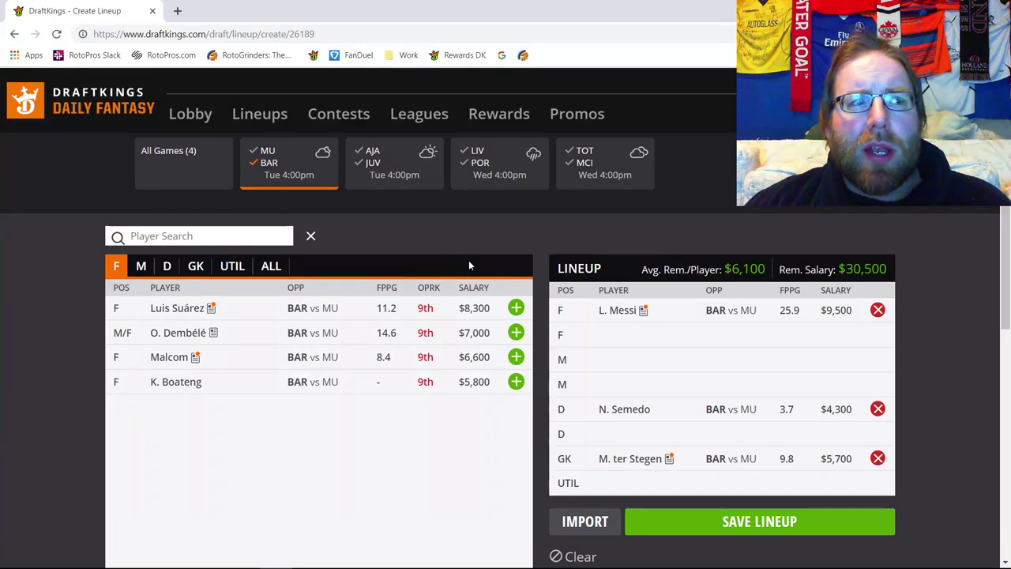
Clear the Barcelona filter and limit the player pool to Ajax.
{"action": "left_click", "coordinate": [269, 171]}
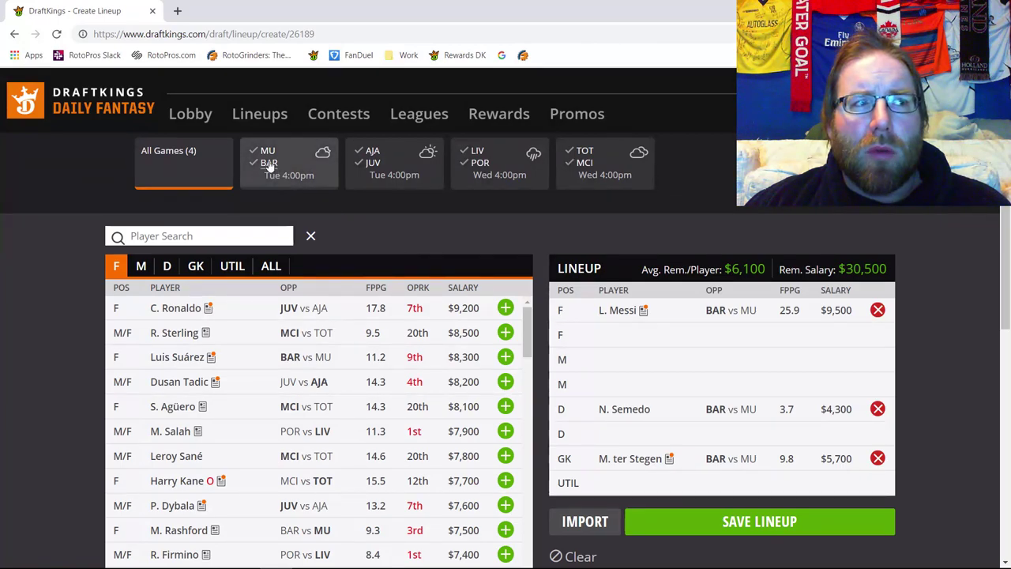
{"action": "left_click", "coordinate": [373, 155]}
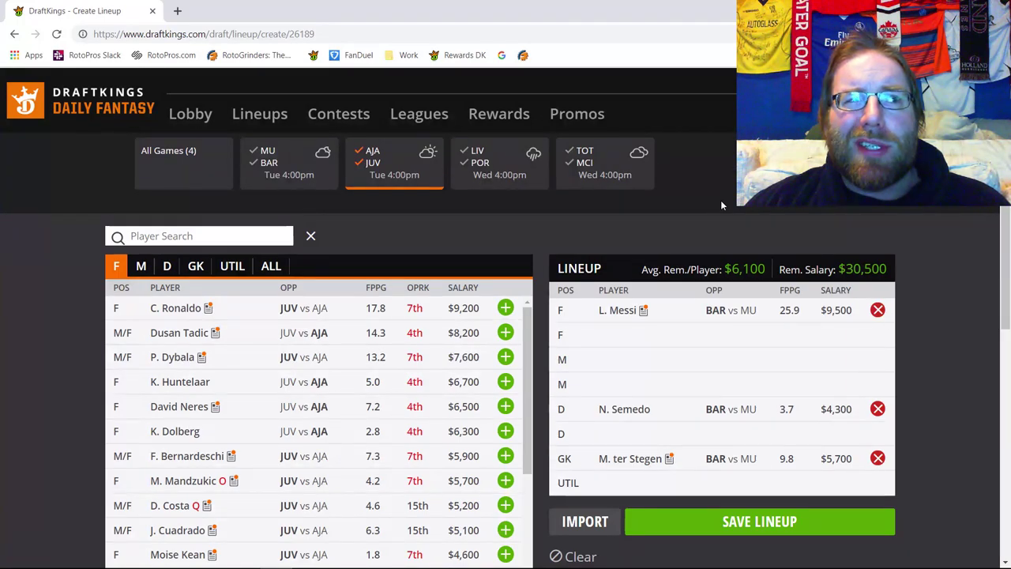
{"action": "left_click", "coordinate": [372, 164]}
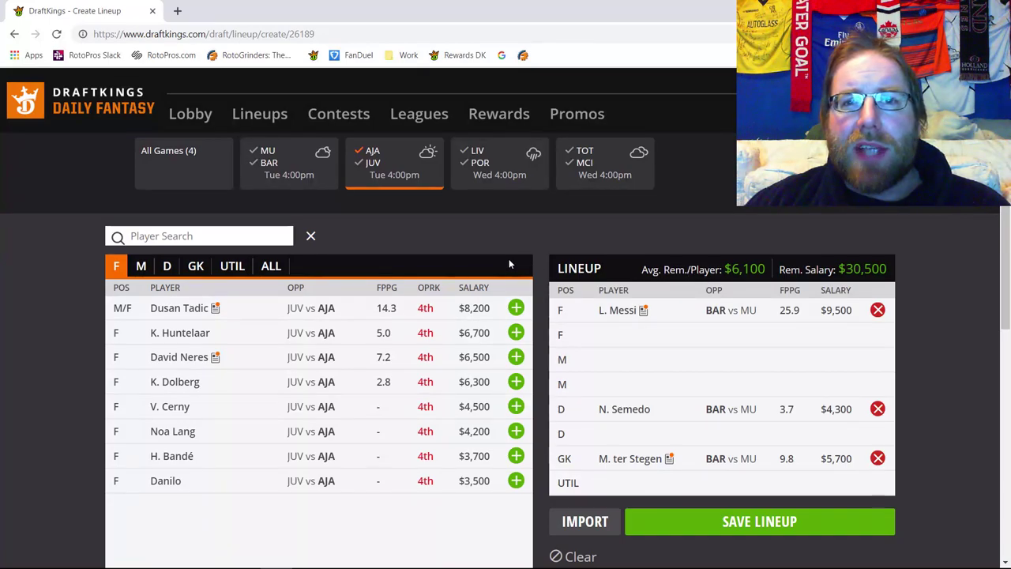
Add Ajax defender J. Veltman to the lineup and check his player card.
{"action": "left_click", "coordinate": [195, 266]}
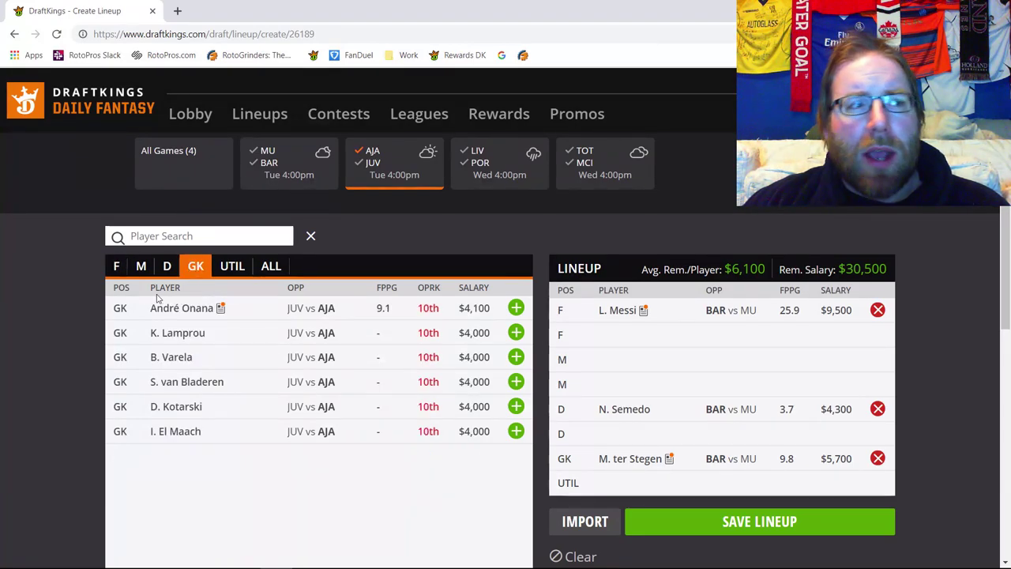
{"action": "left_click", "coordinate": [166, 268]}
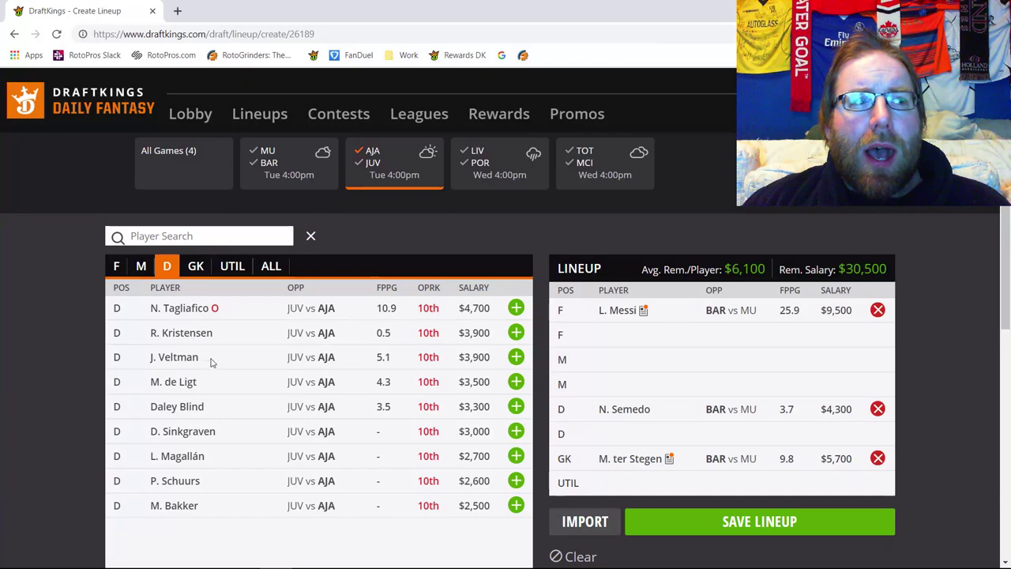
{"action": "left_click", "coordinate": [518, 358]}
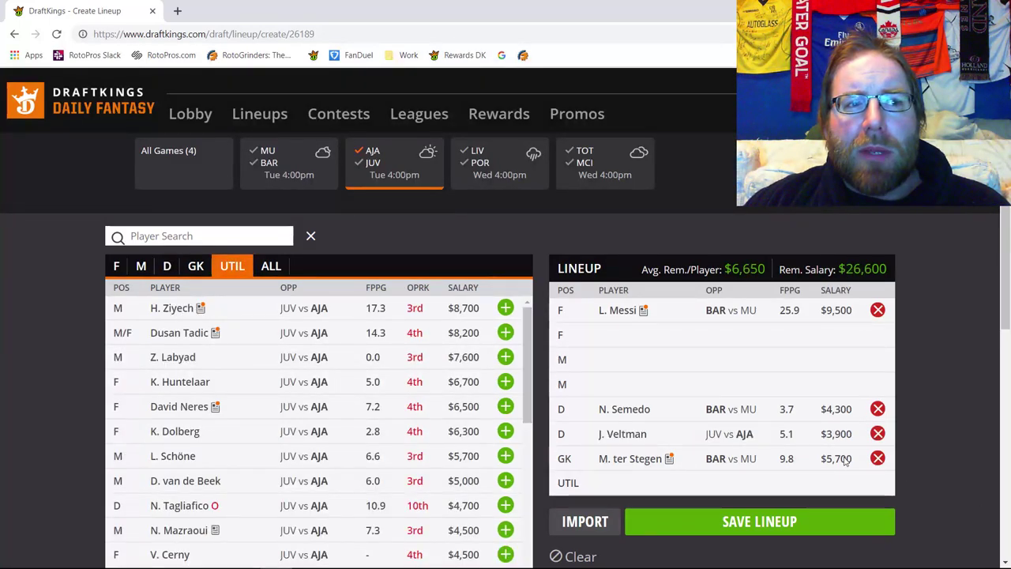
{"action": "left_click", "coordinate": [622, 436]}
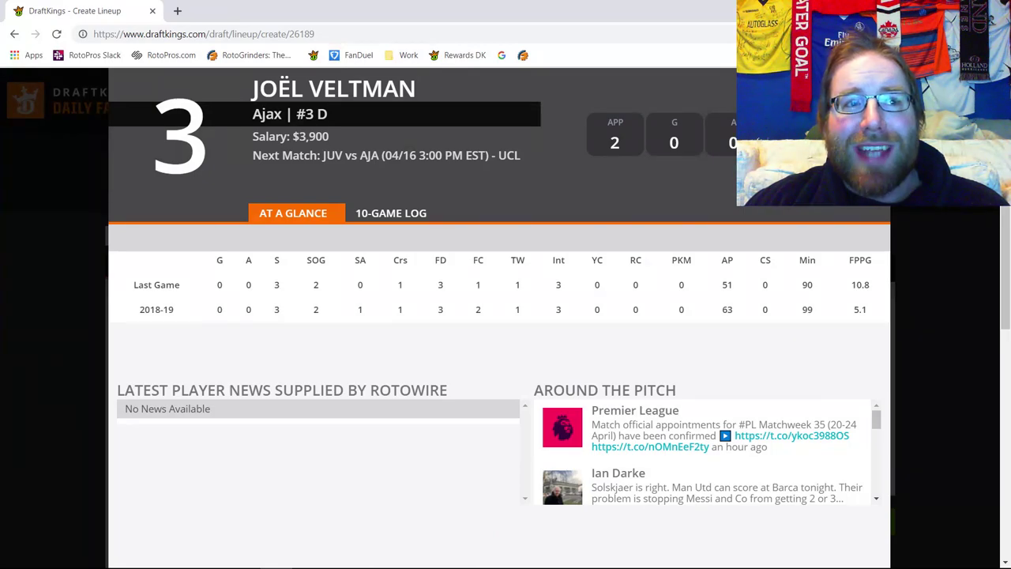
{"action": "left_click", "coordinate": [875, 82]}
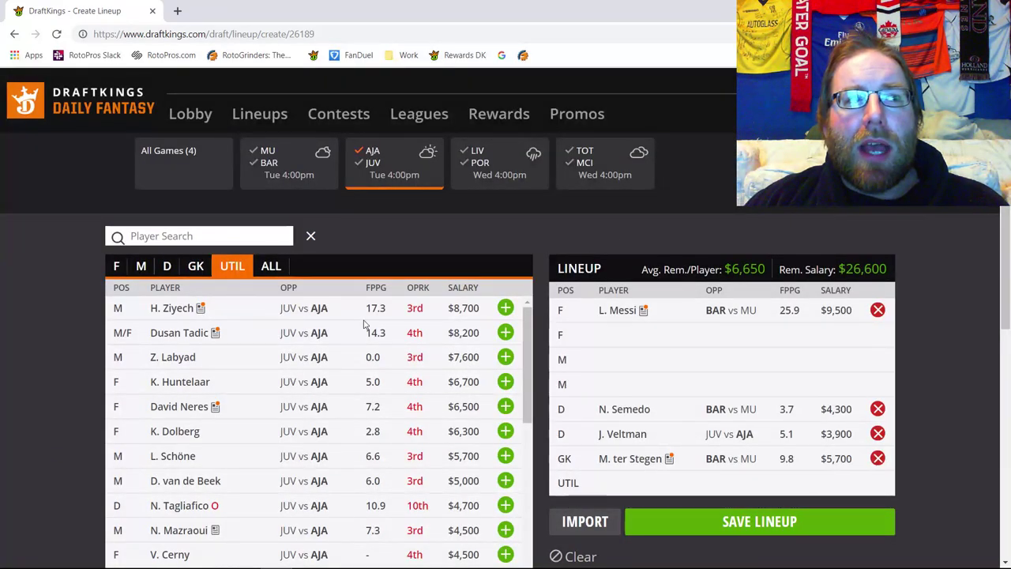
Put Ajax's H. Ziyech into the lineup as a midfielder instead of in the utility slot.
{"action": "left_click", "coordinate": [511, 313]}
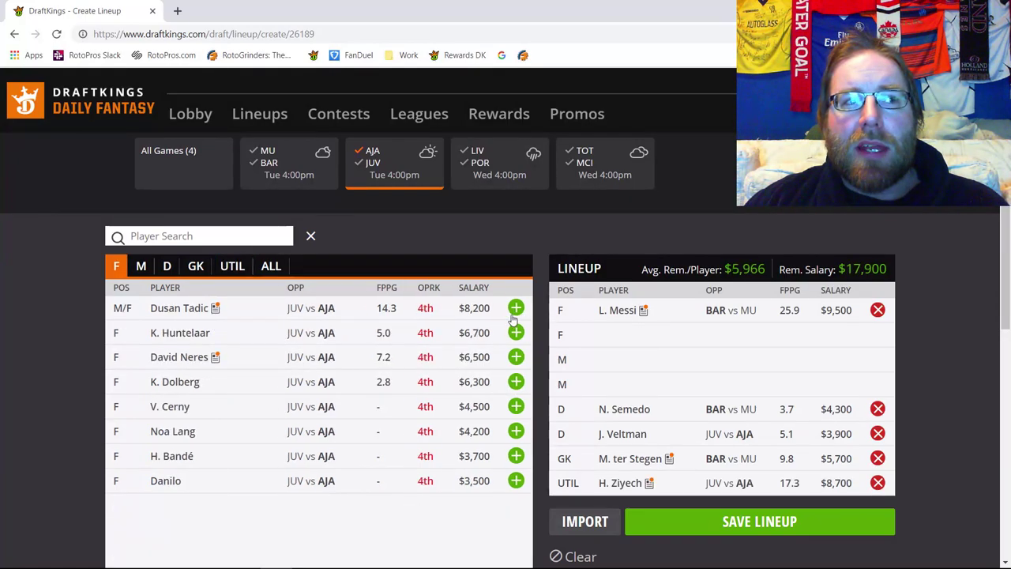
{"action": "left_click", "coordinate": [878, 483]}
{"action": "left_click", "coordinate": [141, 267]}
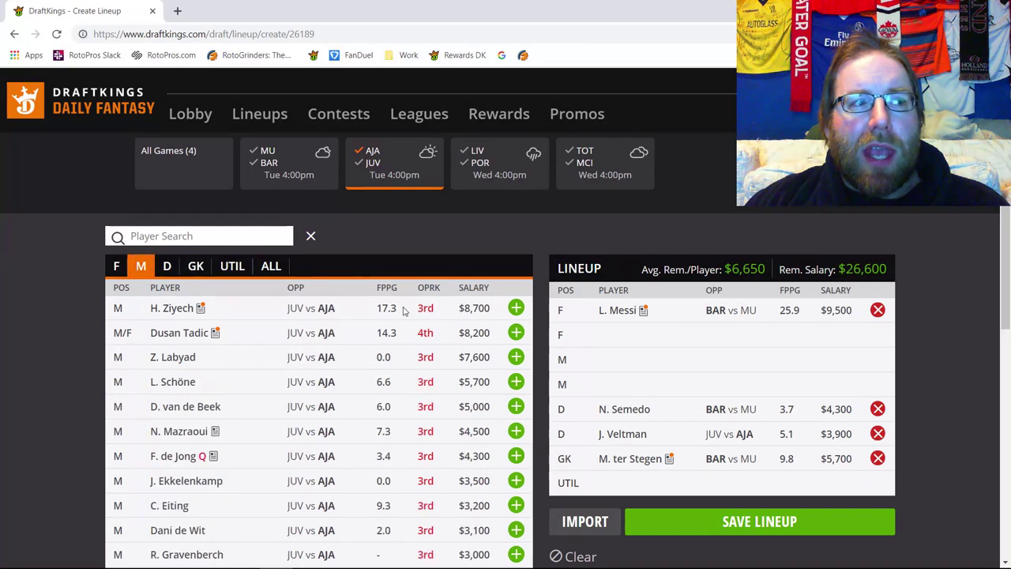
{"action": "left_click", "coordinate": [516, 308]}
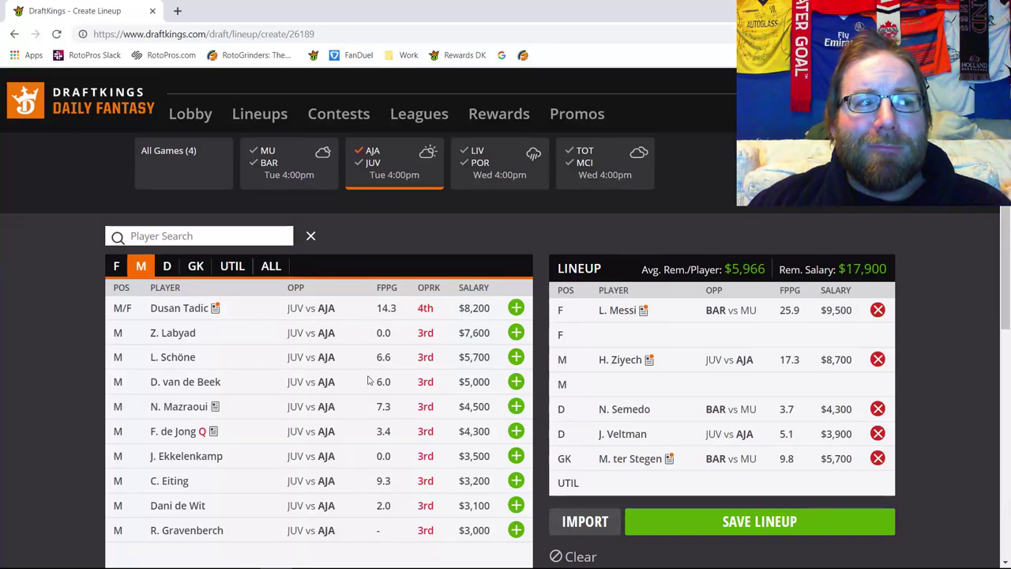
Examine the 10-game log of Ajax goalkeeper André Onana.
{"action": "left_click", "coordinate": [196, 265]}
{"action": "left_click", "coordinate": [178, 308]}
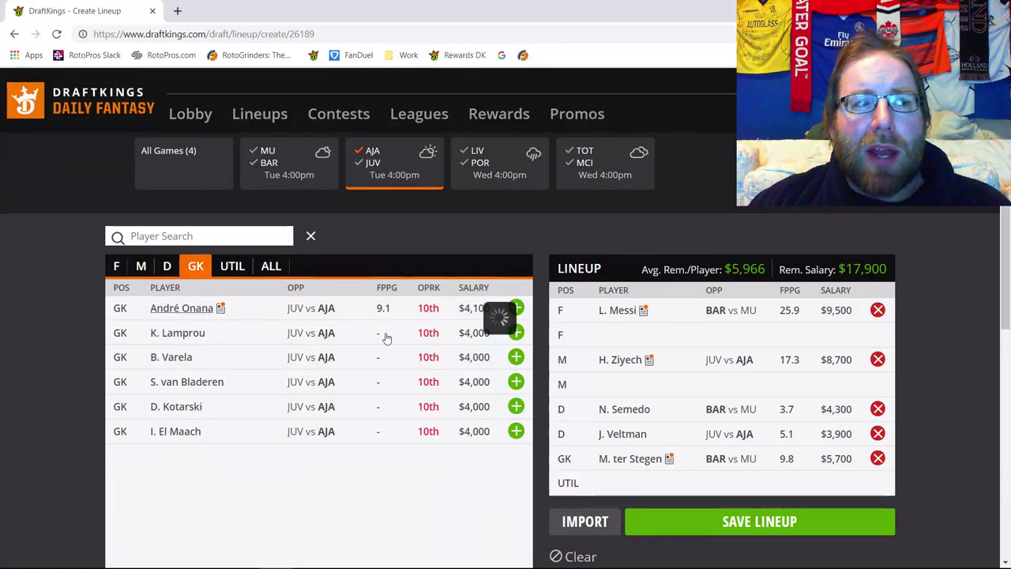
{"action": "left_click", "coordinate": [411, 215]}
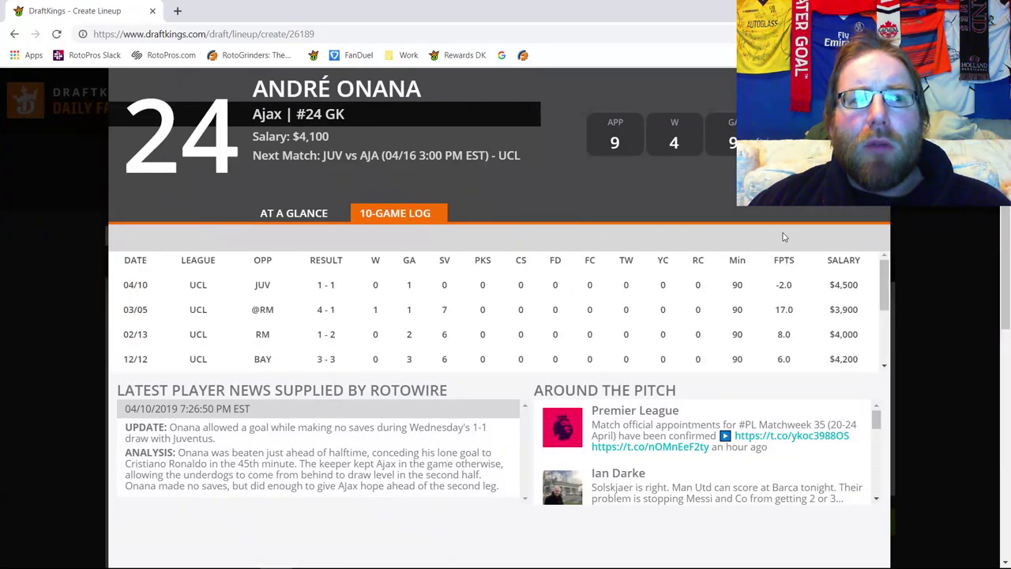
{"action": "key", "text": "Escape"}
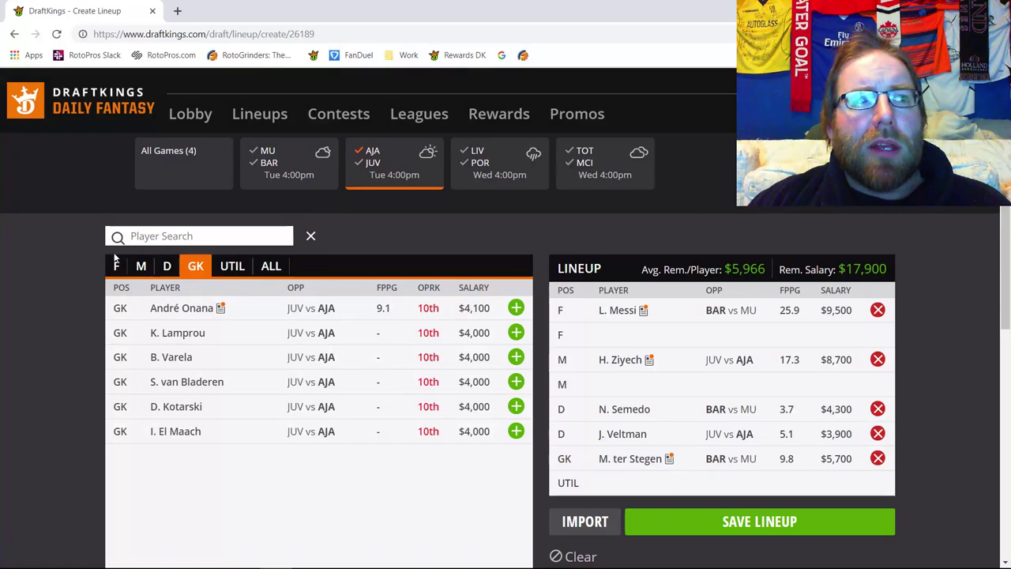
Look over the Ajax midfielders and forwards and check Dusan Tadic's player card.
{"action": "left_click", "coordinate": [140, 268]}
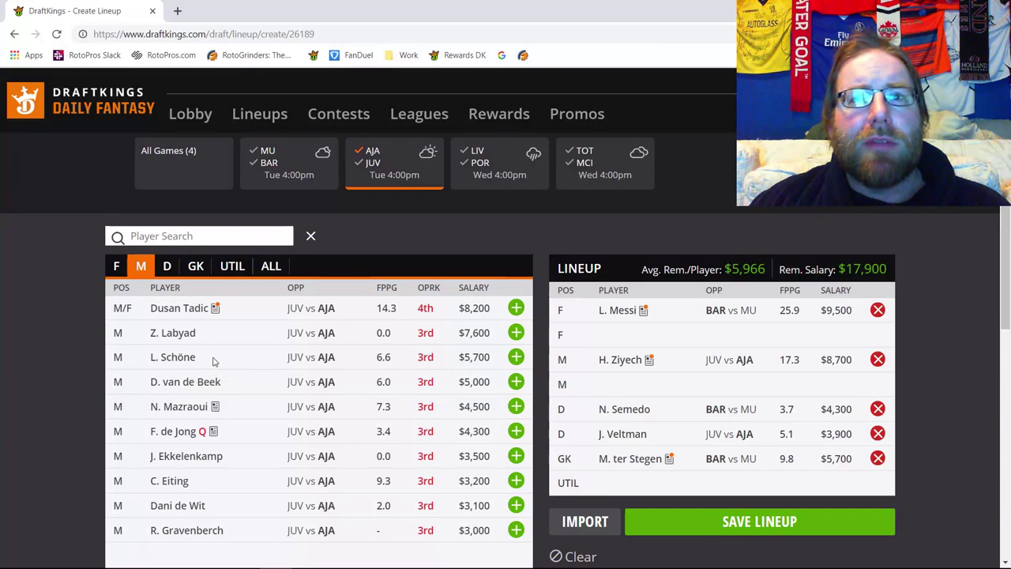
{"action": "left_click", "coordinate": [117, 266]}
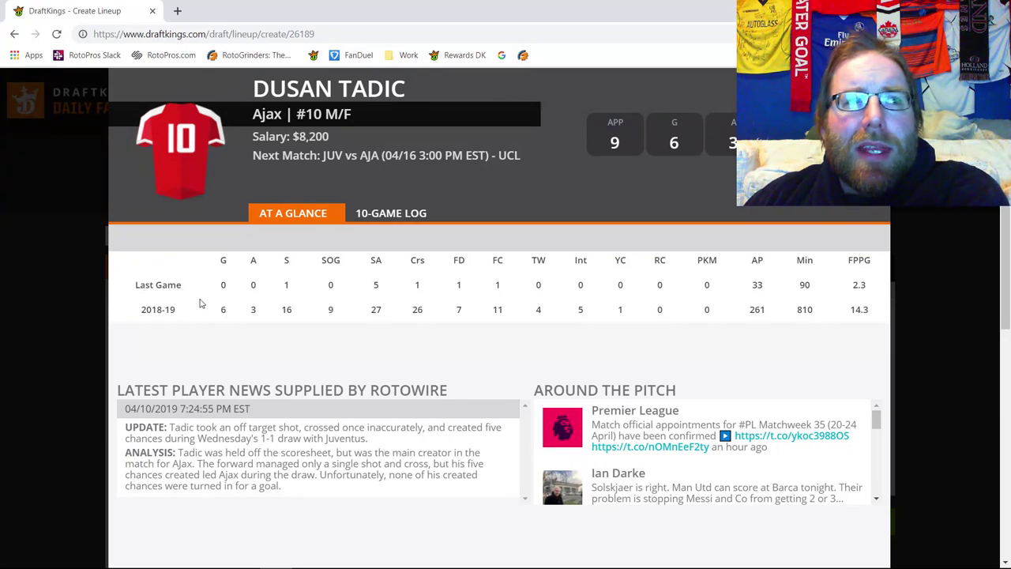
{"action": "key", "text": "Escape"}
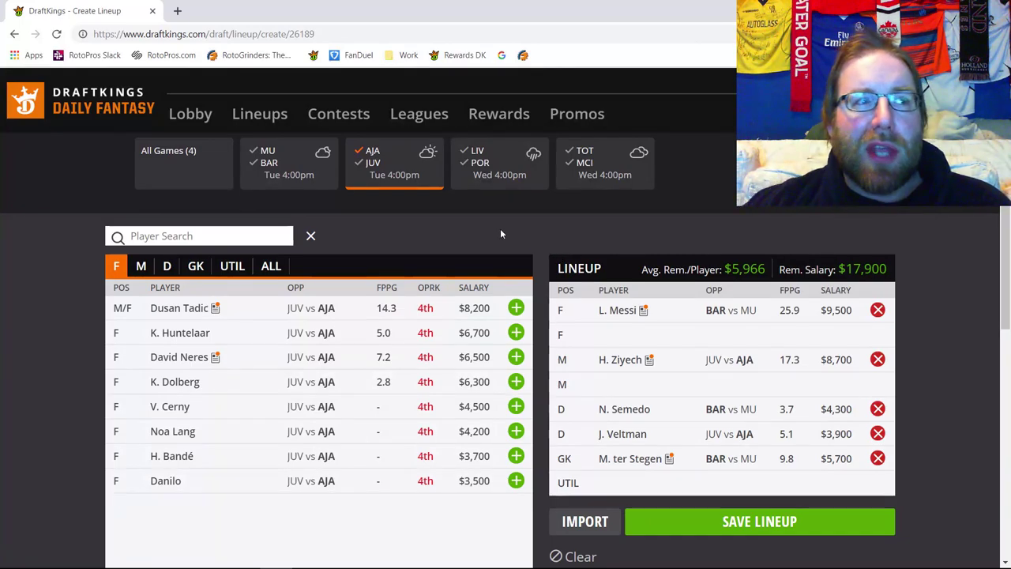
Limit the player pool to Juventus and review its goalkeepers and defenders, including Alex Sandro's 10-game log.
{"action": "left_click", "coordinate": [370, 162]}
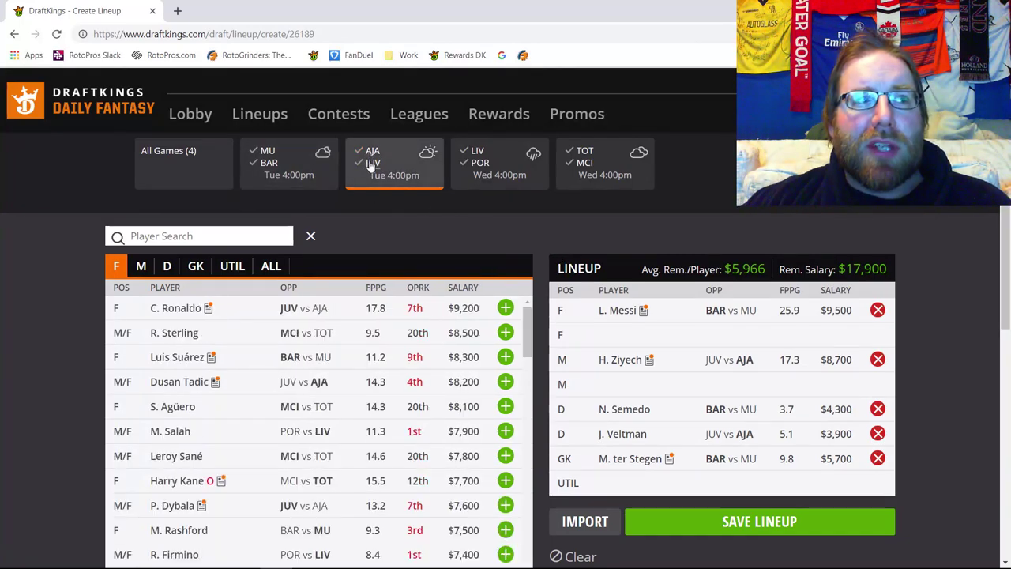
{"action": "left_click", "coordinate": [196, 266]}
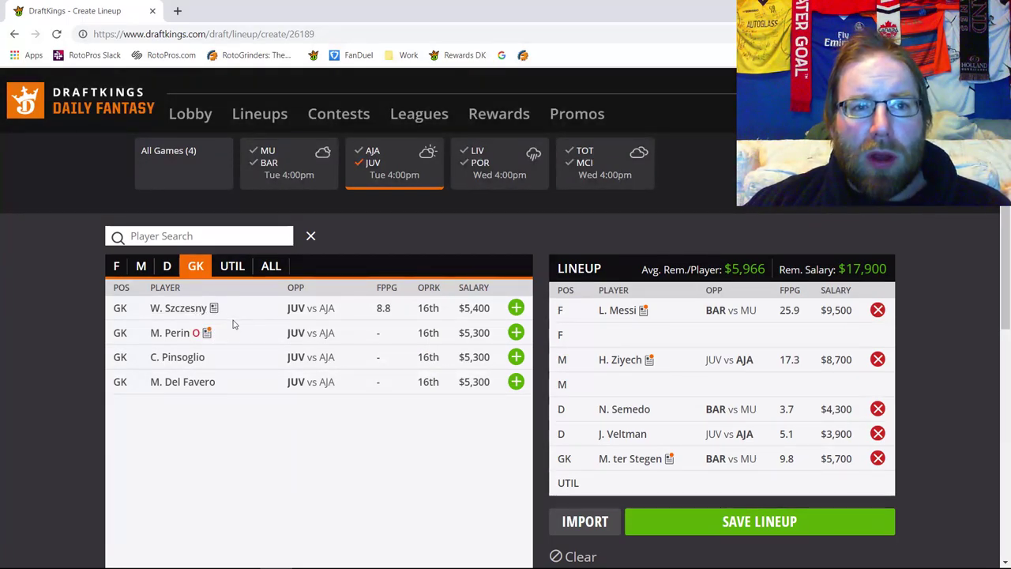
{"action": "left_click", "coordinate": [169, 265]}
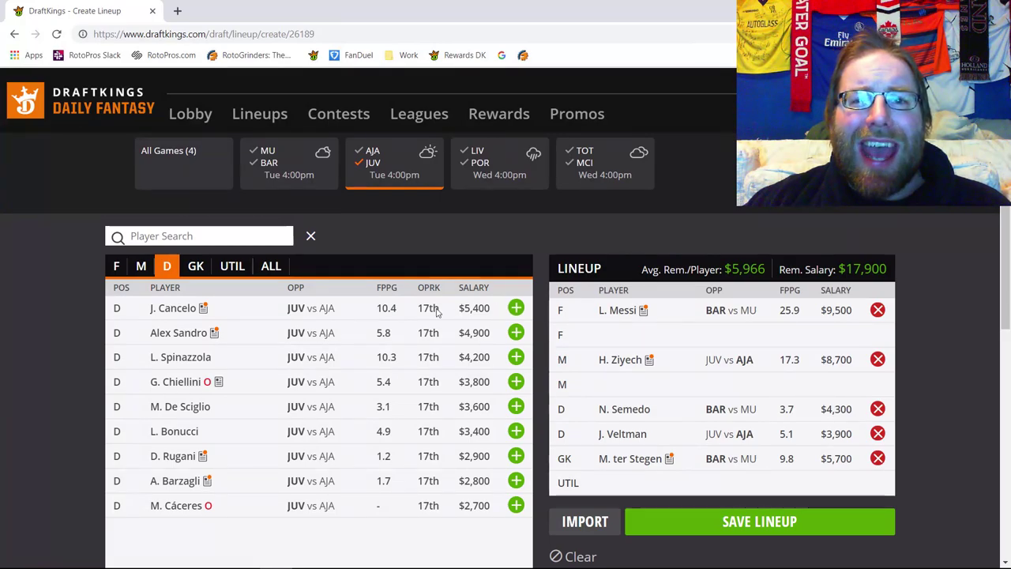
{"action": "left_click", "coordinate": [183, 334]}
{"action": "left_click", "coordinate": [399, 215]}
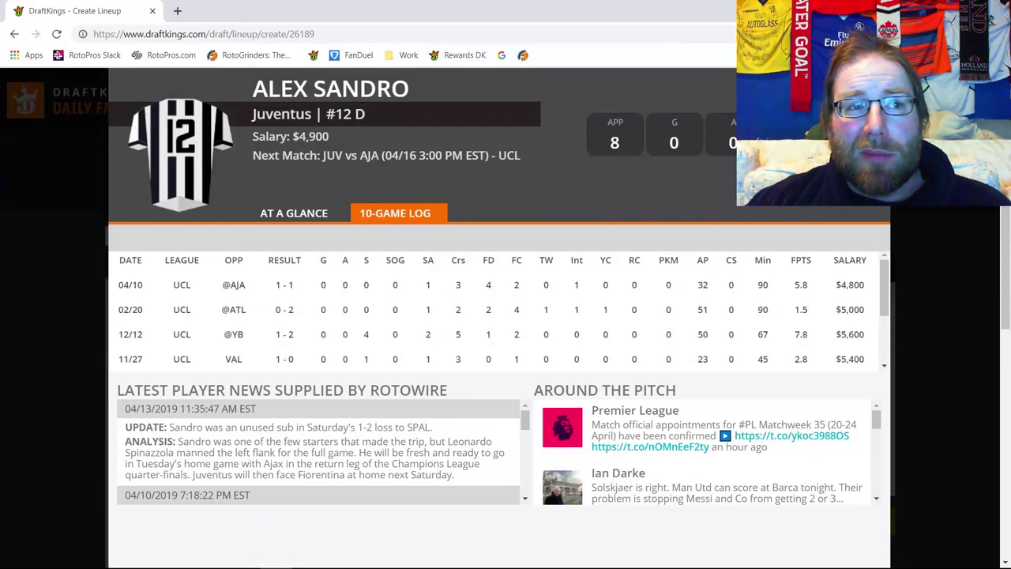
{"action": "left_click", "coordinate": [873, 83]}
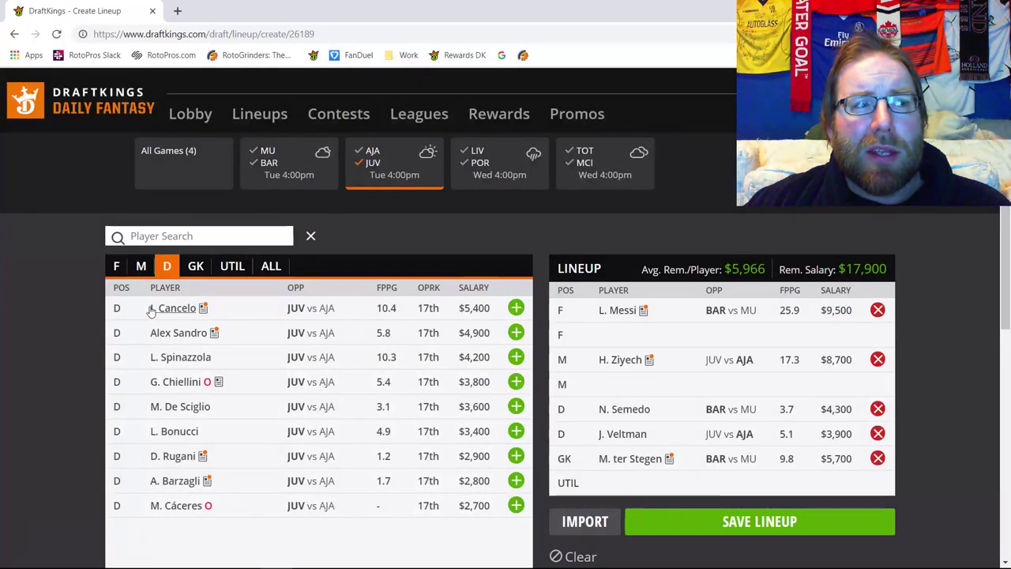
Look over the Juventus midfielders and forwards and check M. Mandzukic's player card.
{"action": "left_click", "coordinate": [141, 266]}
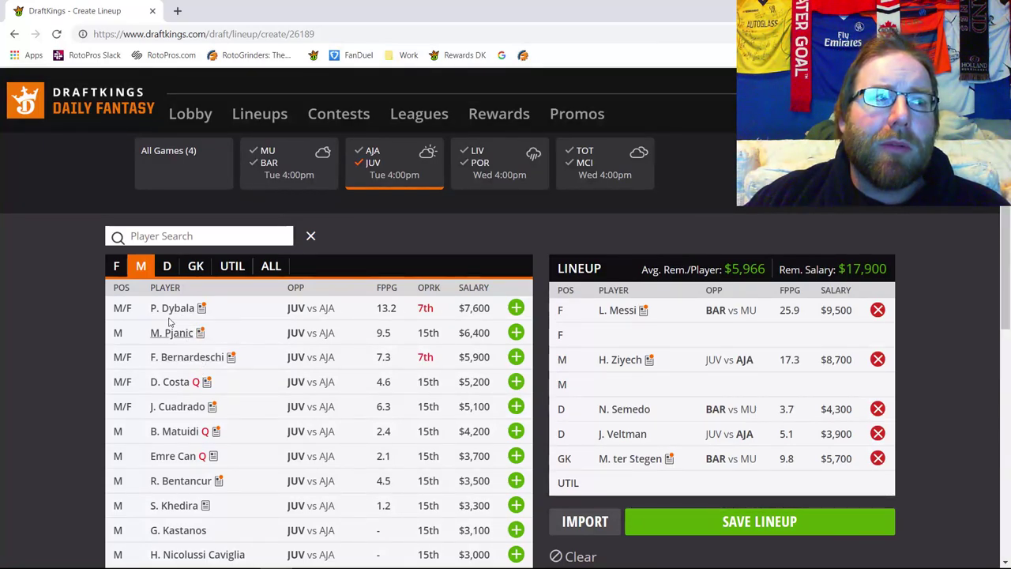
{"action": "left_click", "coordinate": [120, 266]}
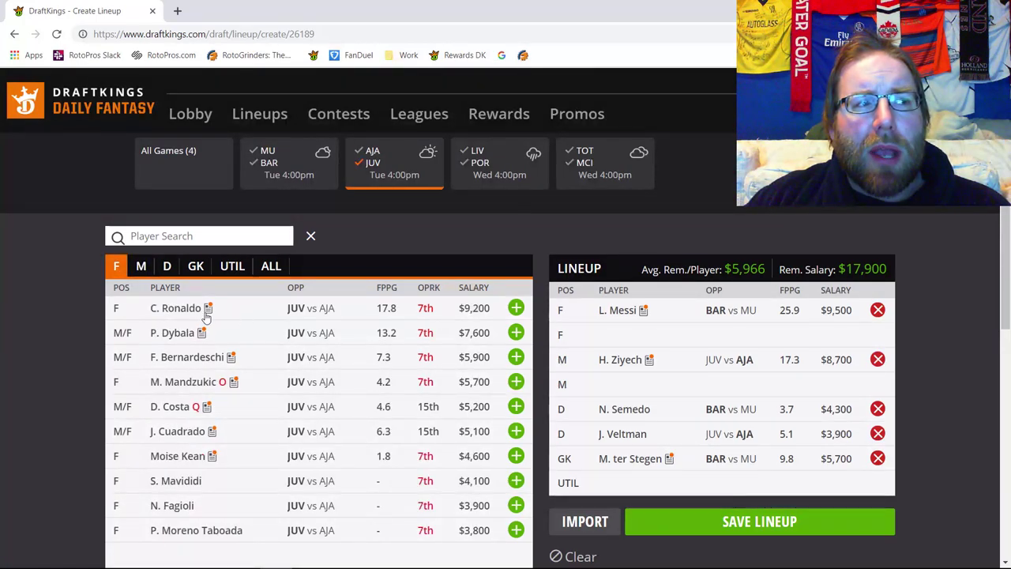
{"action": "left_click", "coordinate": [191, 386]}
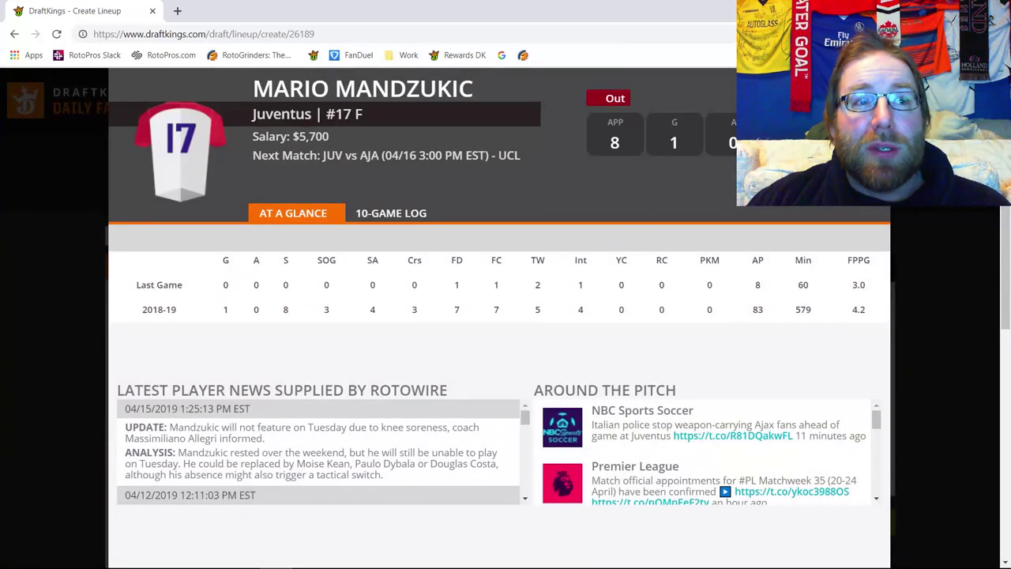
{"action": "key", "text": "Escape"}
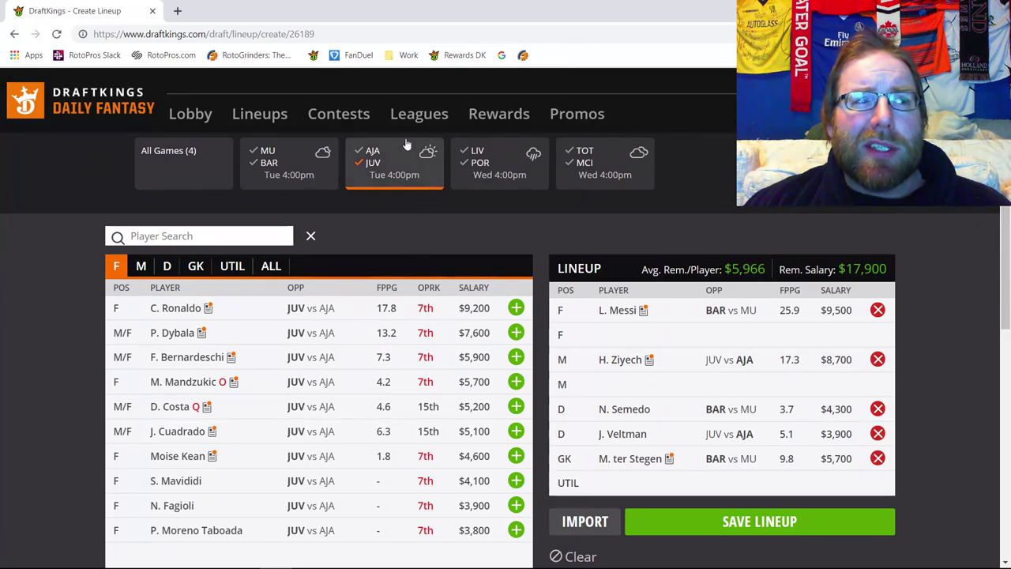
Compare the Ajax and Juventus forwards together and reset the player pool to all games.
{"action": "left_click", "coordinate": [373, 164]}
{"action": "left_click", "coordinate": [372, 150]}
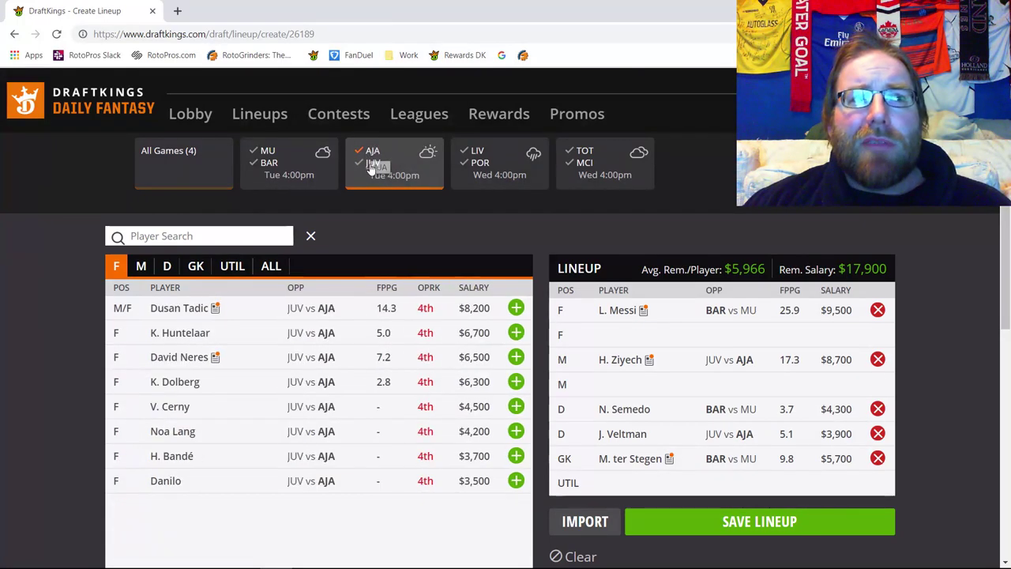
{"action": "left_click", "coordinate": [372, 164]}
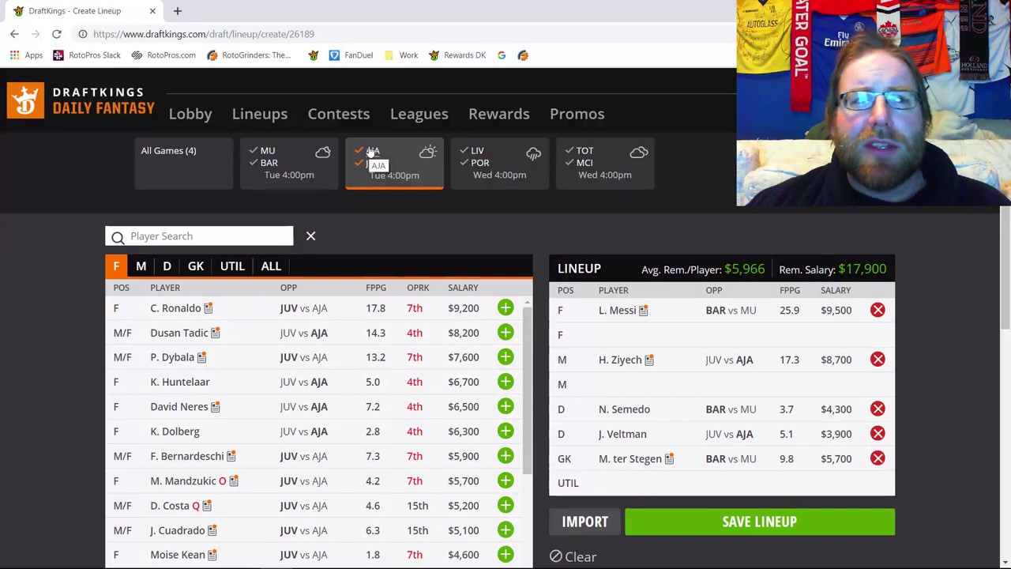
{"action": "left_click", "coordinate": [369, 169]}
{"action": "left_click", "coordinate": [369, 164]}
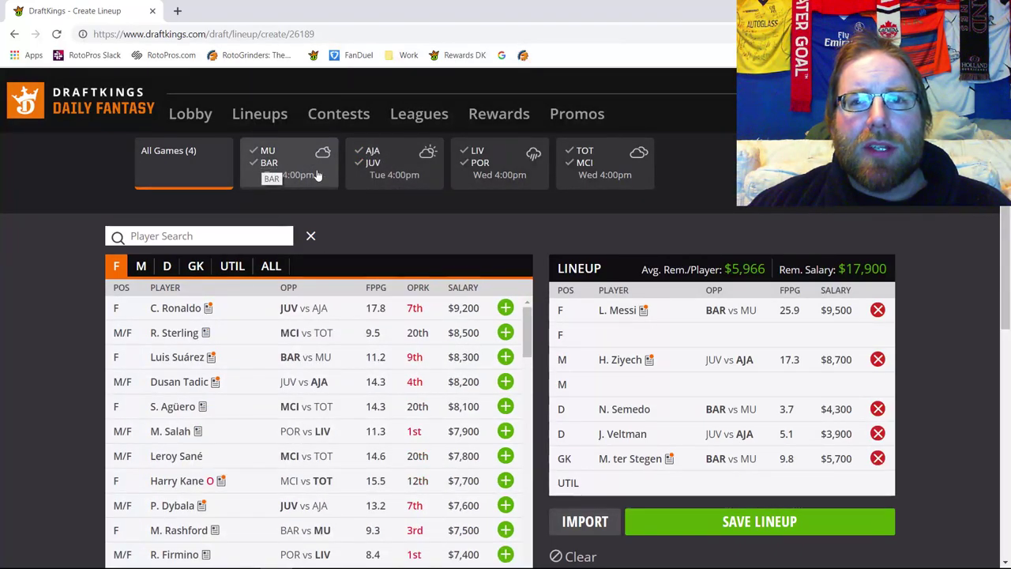
Limit the player pool to the Liverpool–Porto match and compare the goalkeepers of both teams.
{"action": "left_click", "coordinate": [465, 154]}
{"action": "left_click", "coordinate": [467, 166]}
{"action": "left_click", "coordinate": [195, 266]}
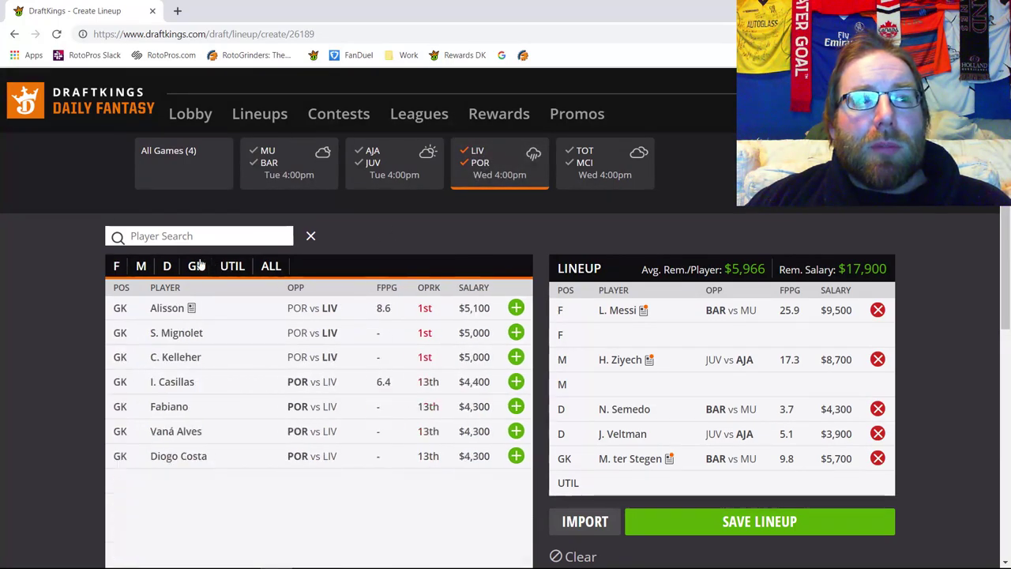
{"action": "left_click", "coordinate": [479, 163]}
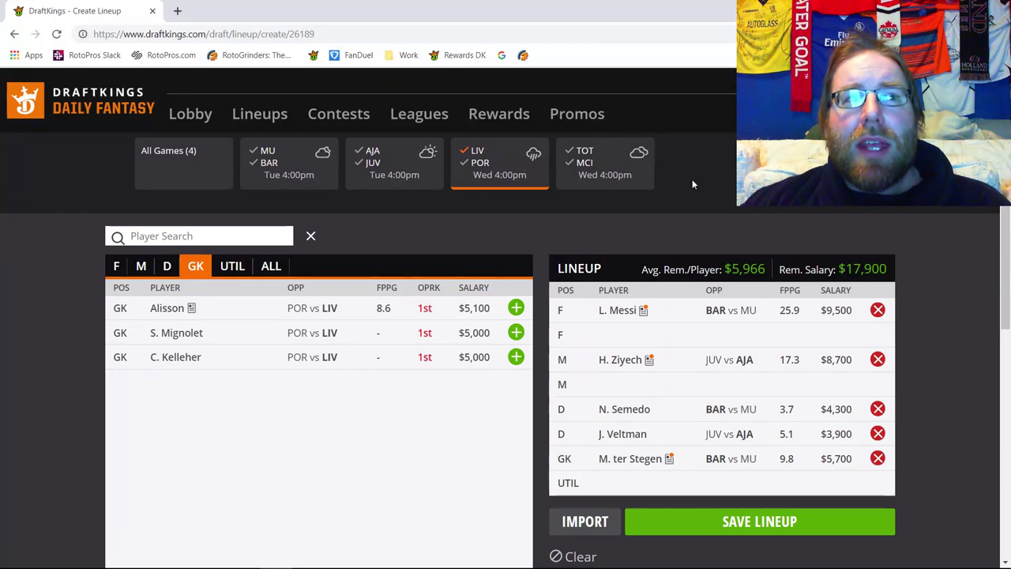
{"action": "left_click", "coordinate": [479, 163]}
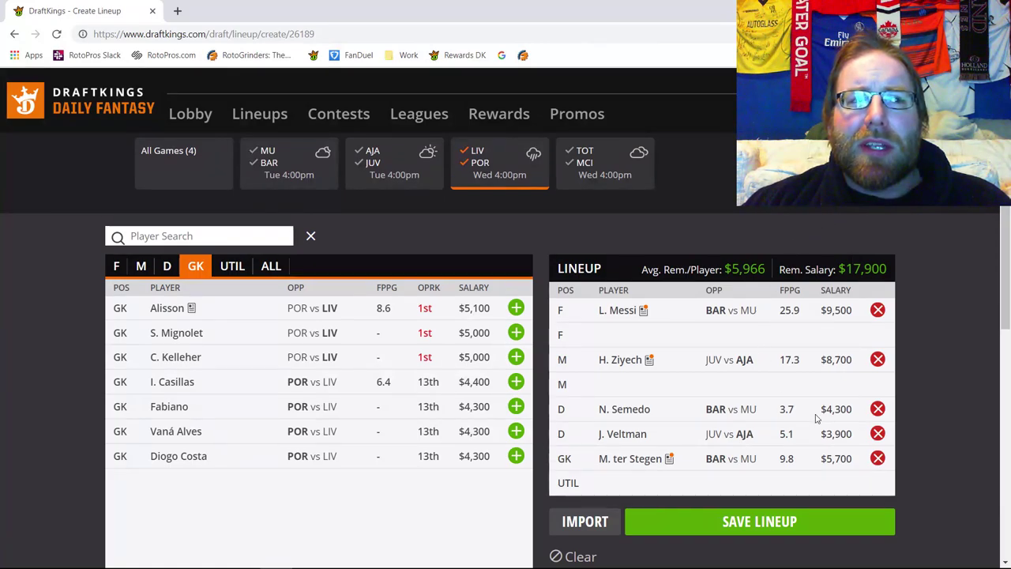
Remove Barcelona goalkeeper M. ter Stegen from the lineup.
{"action": "left_click", "coordinate": [878, 458]}
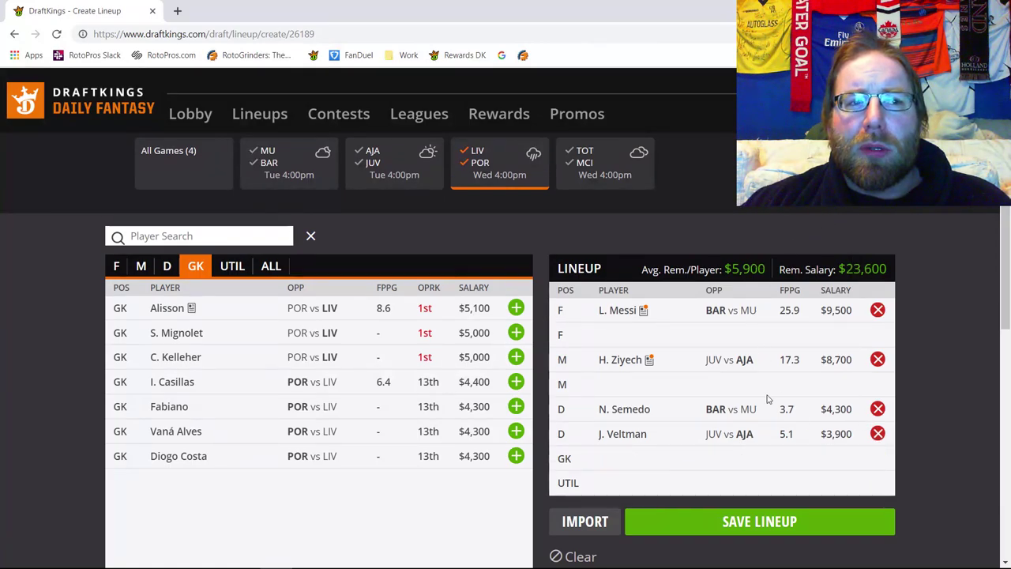
Limit the player pool to Porto and add goalkeeper I. Casillas to the lineup.
{"action": "left_click", "coordinate": [478, 151]}
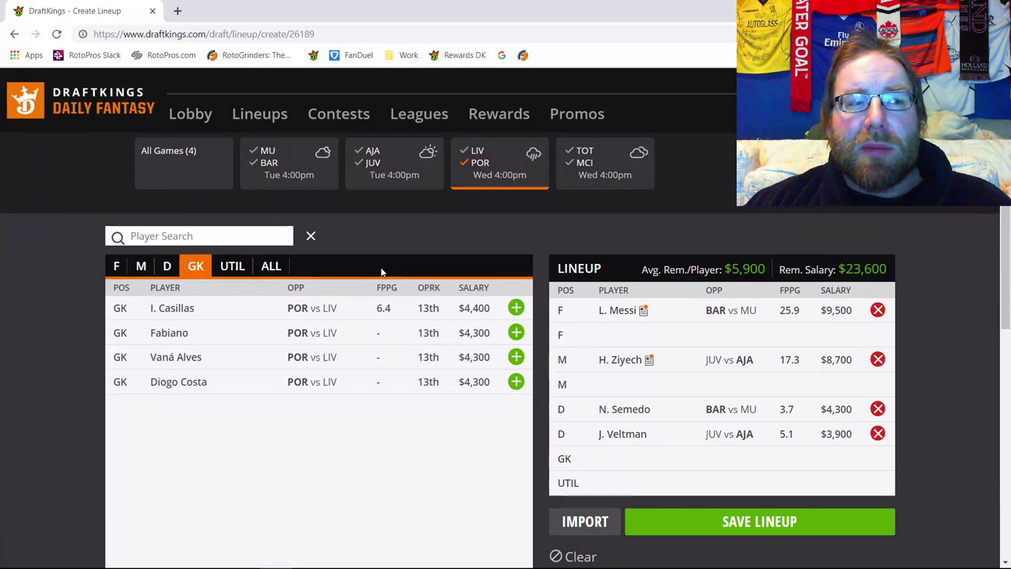
{"action": "left_click", "coordinate": [516, 307]}
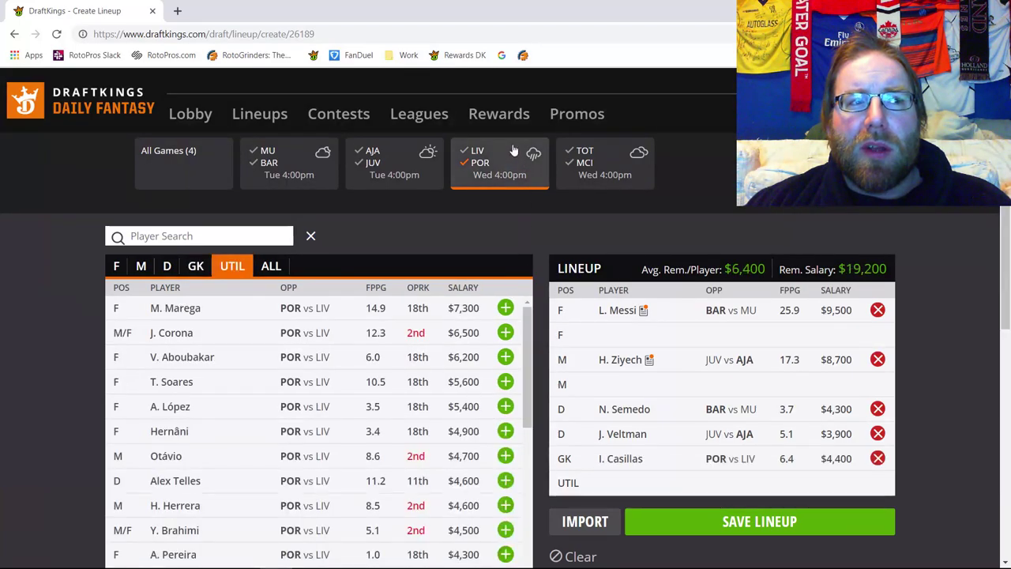
Limit the player pool to Liverpool, look over the goalkeepers and defenders, and check T. Alexander-Arnold's player card.
{"action": "left_click", "coordinate": [480, 157]}
{"action": "left_click", "coordinate": [480, 157]}
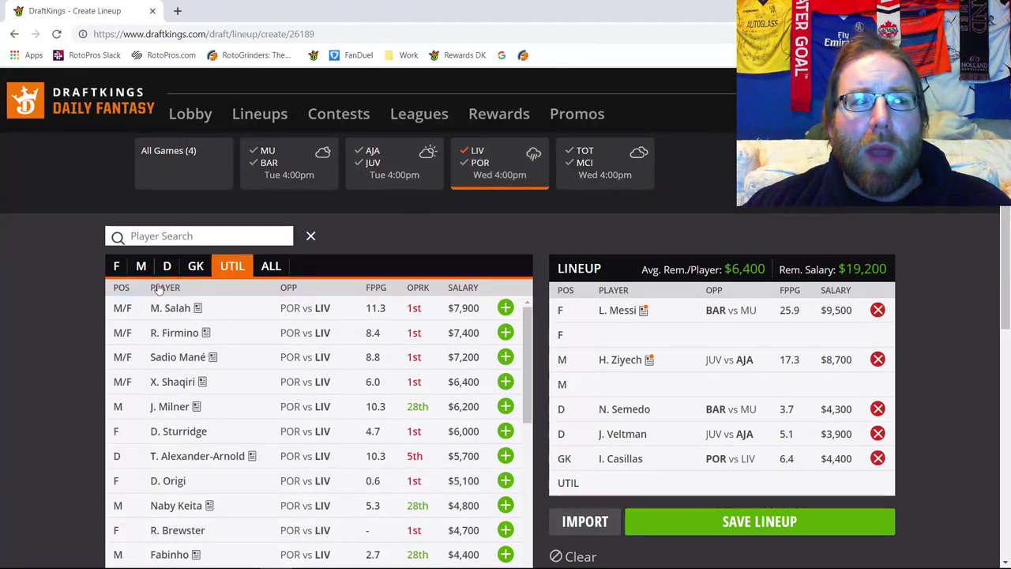
{"action": "left_click", "coordinate": [196, 269]}
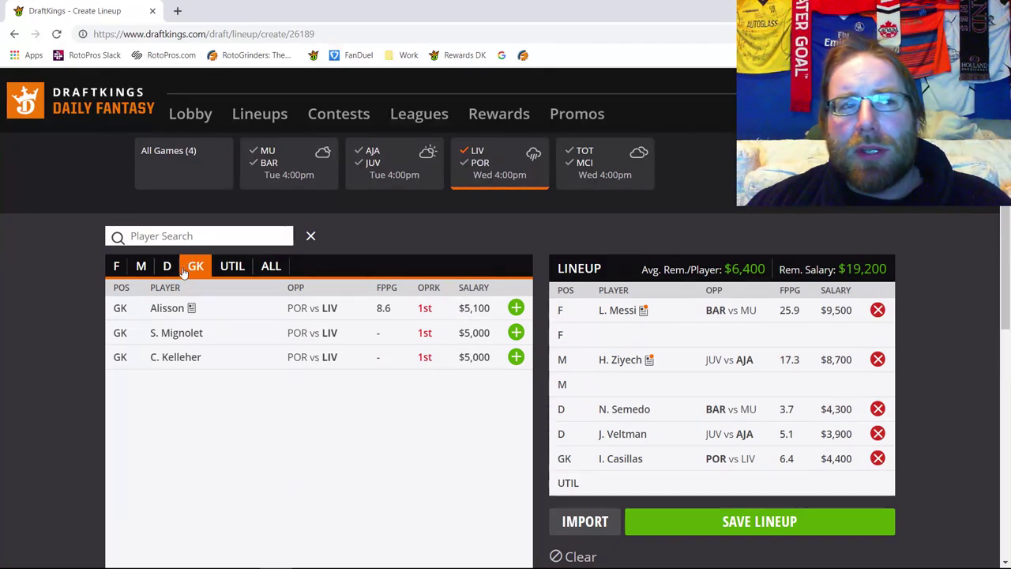
{"action": "left_click", "coordinate": [168, 268]}
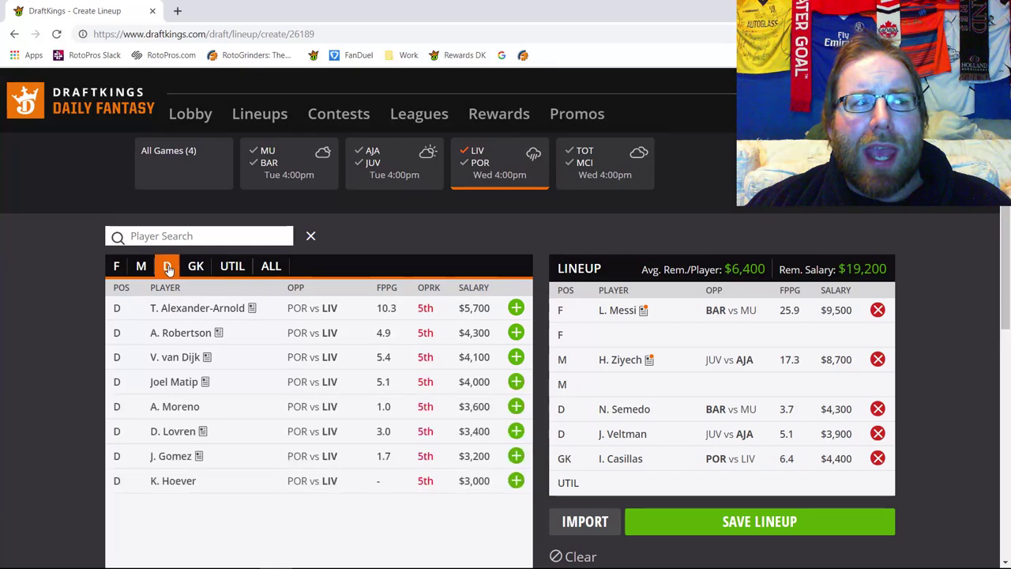
{"action": "left_click", "coordinate": [221, 310]}
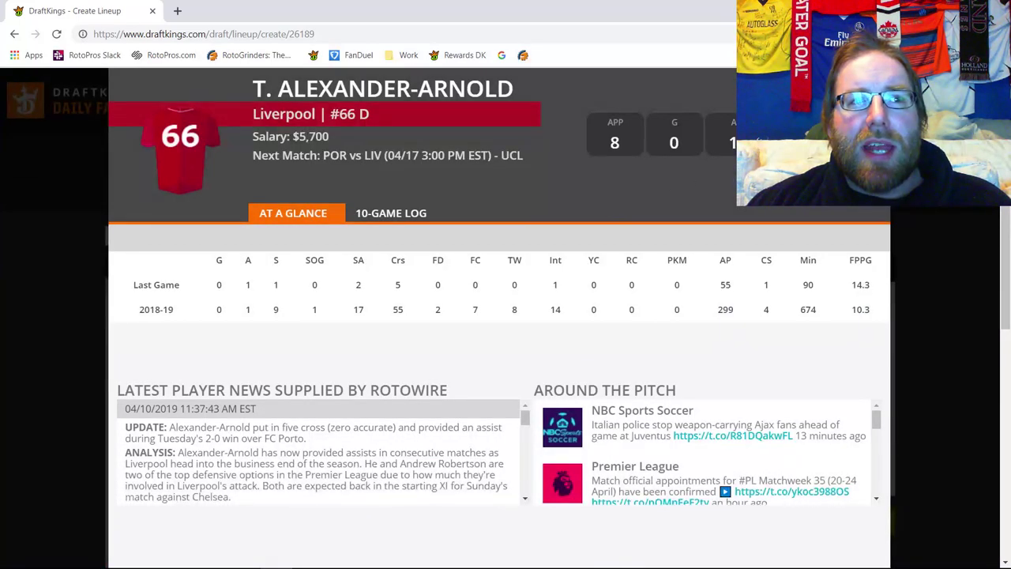
{"action": "key", "text": "Escape"}
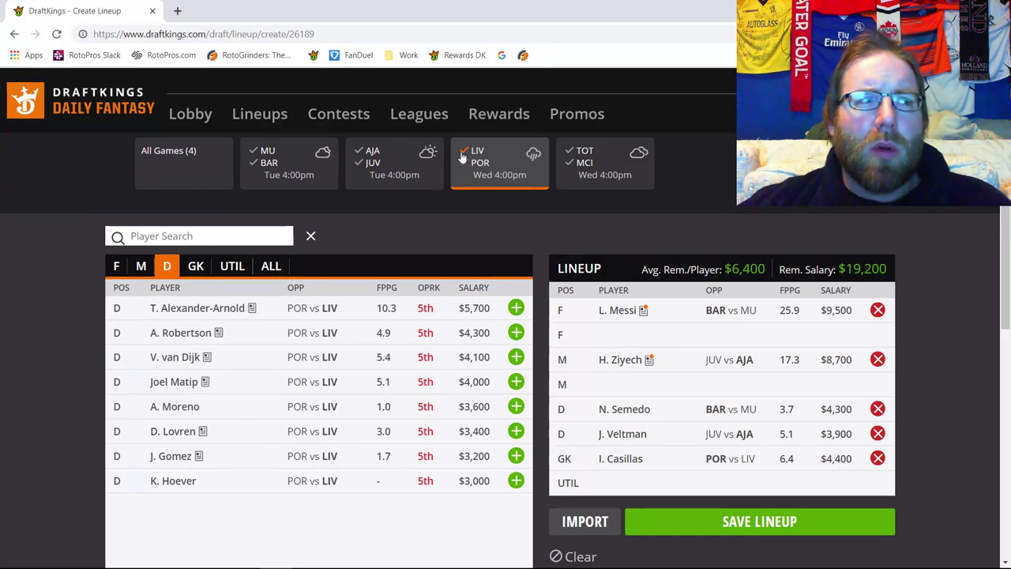
Look over the Liverpool midfielders and check Naby Keita's 10-game log.
{"action": "left_click", "coordinate": [142, 269]}
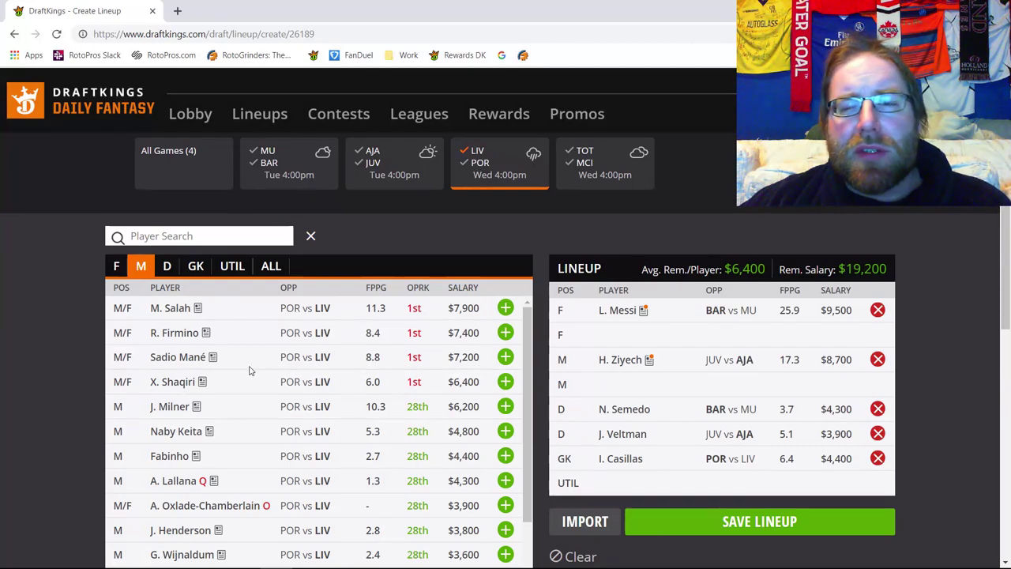
{"action": "left_click", "coordinate": [176, 429]}
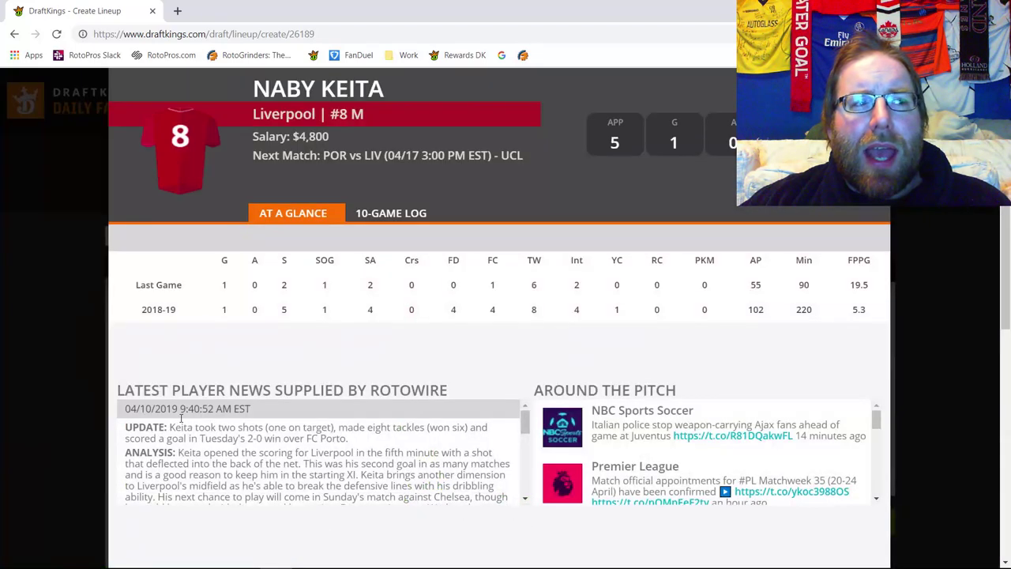
{"action": "left_click", "coordinate": [398, 219]}
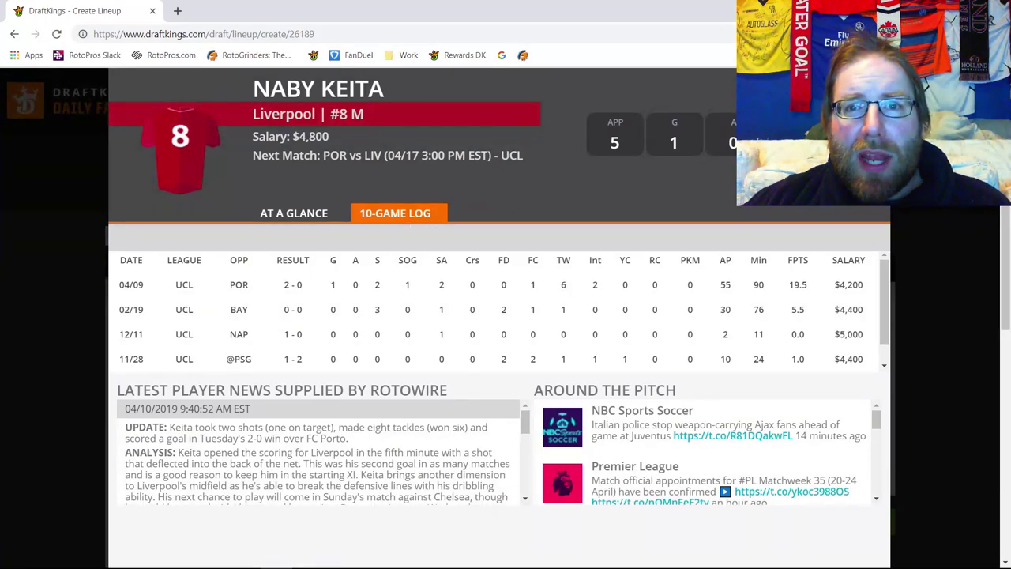
{"action": "left_click", "coordinate": [877, 79]}
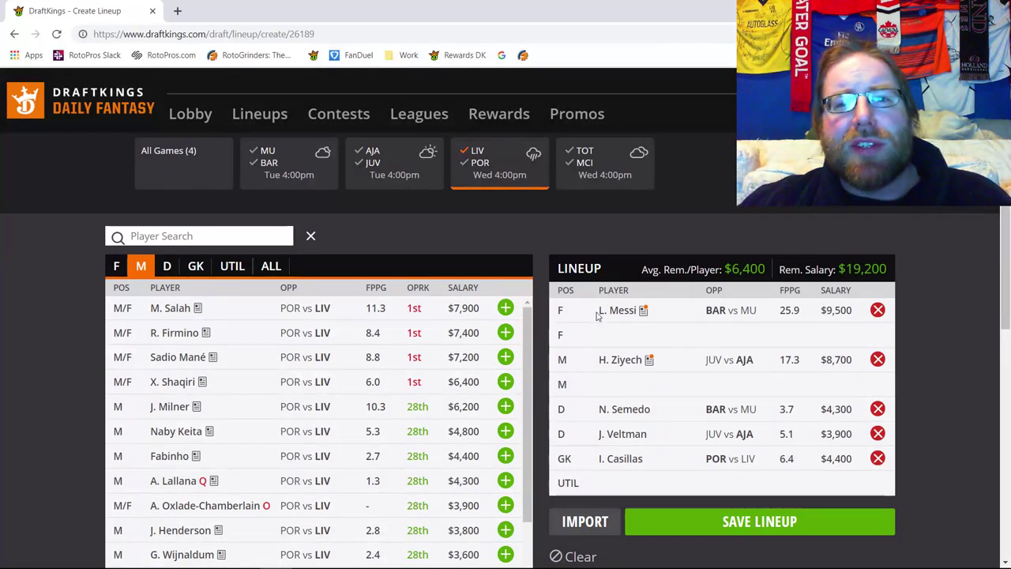
Look over the Liverpool forwards and check Mohamed Salah's 10-game log.
{"action": "left_click", "coordinate": [113, 267]}
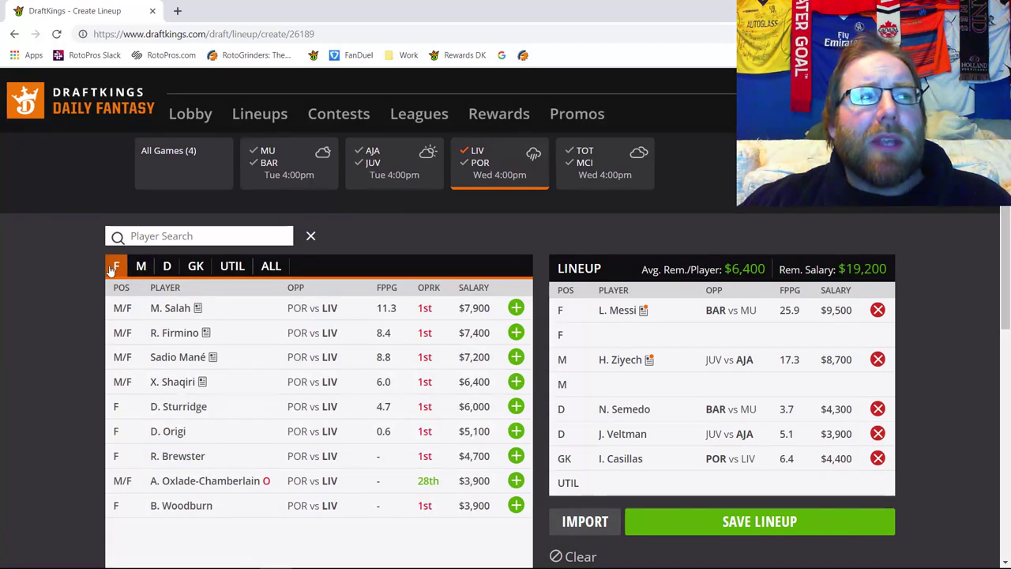
{"action": "left_click", "coordinate": [178, 316]}
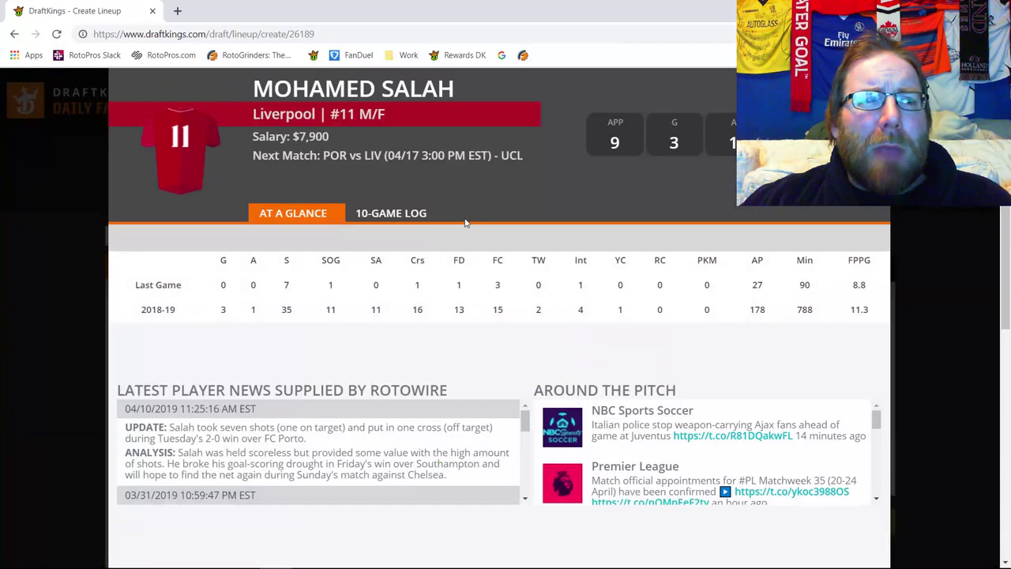
{"action": "left_click", "coordinate": [429, 218]}
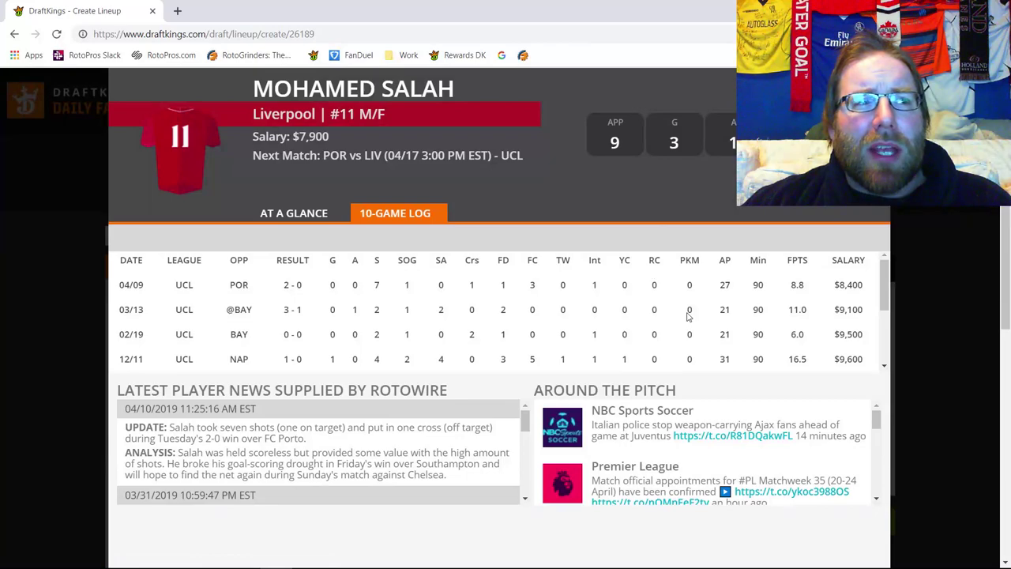
{"action": "scroll", "coordinate": [688, 314], "scroll_direction": "down", "scroll_amount": 1}
{"action": "scroll", "coordinate": [688, 314], "scroll_direction": "up", "scroll_amount": 1}
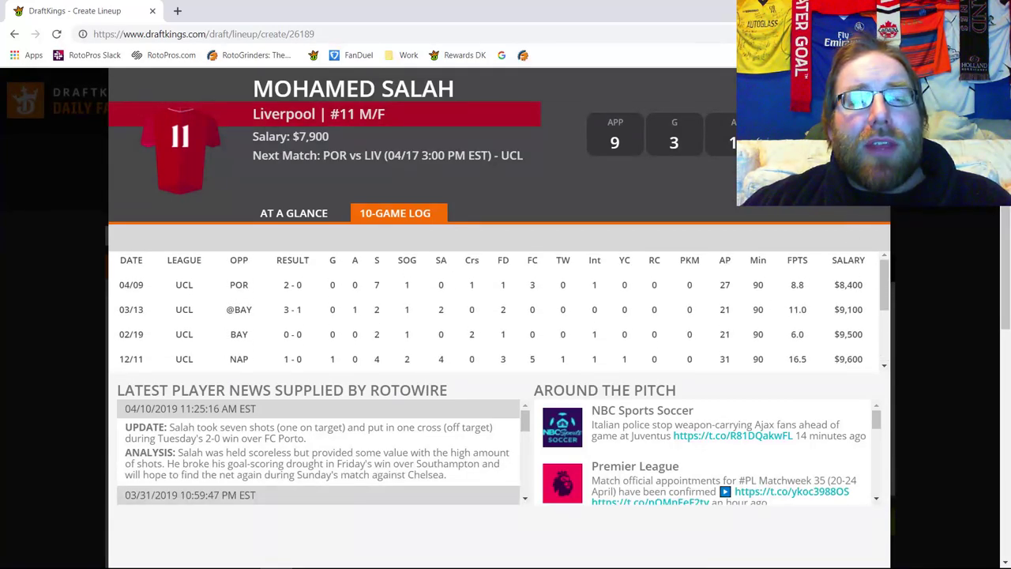
{"action": "key", "text": "Escape"}
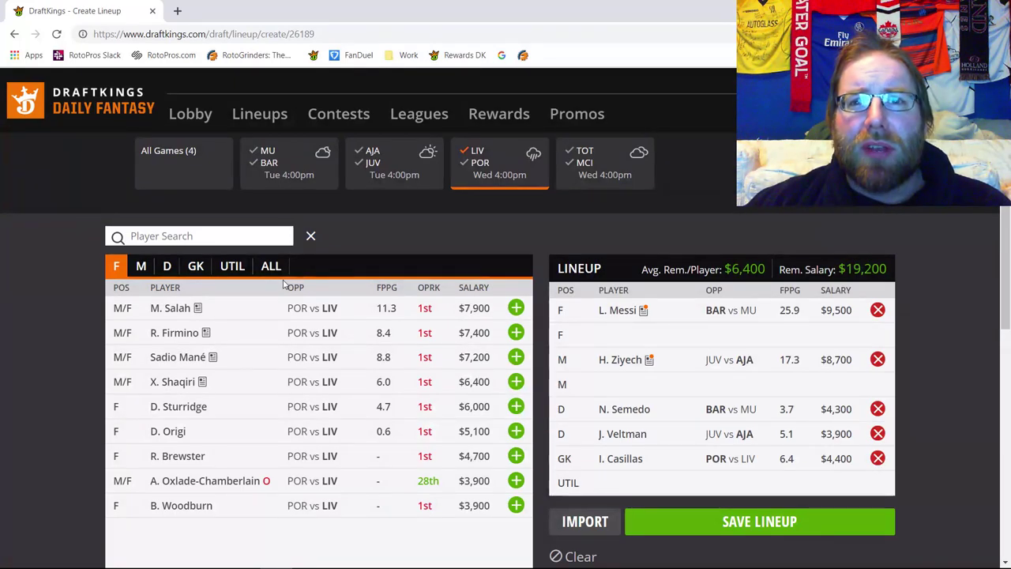
Switch the player pool from Liverpool to Porto and add defender Alex Telles to the lineup.
{"action": "left_click", "coordinate": [477, 150]}
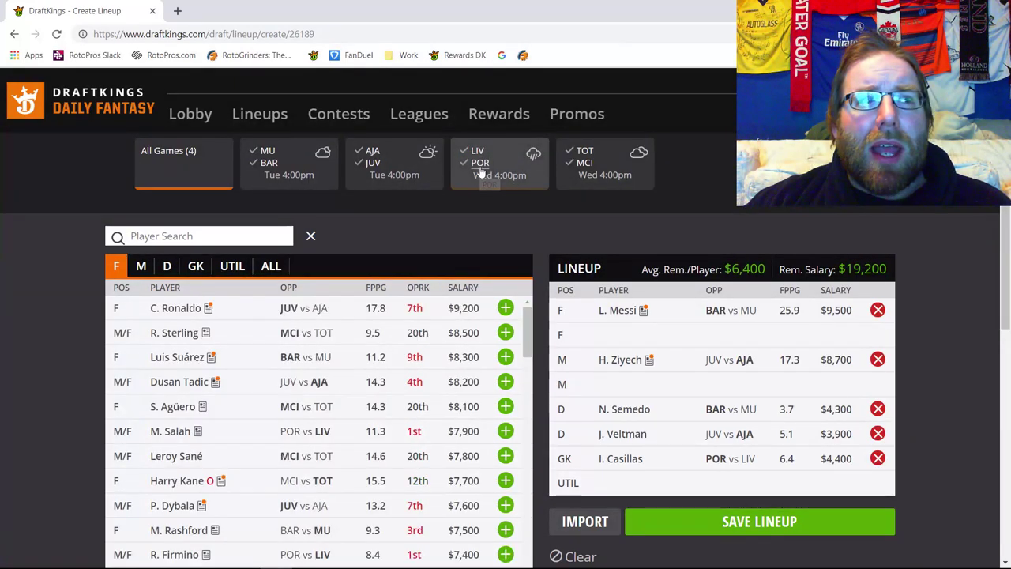
{"action": "left_click", "coordinate": [481, 162]}
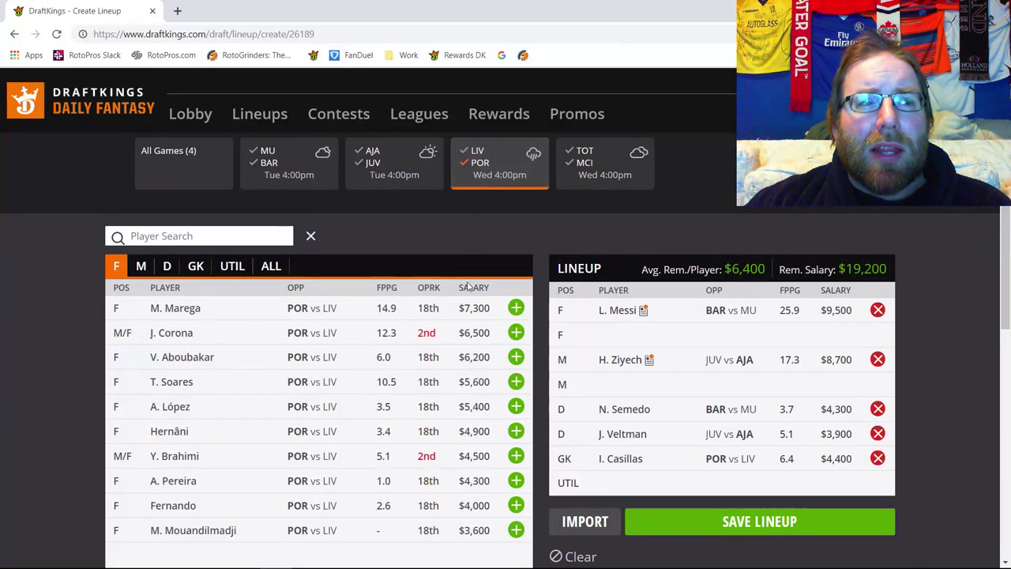
{"action": "left_click", "coordinate": [167, 266]}
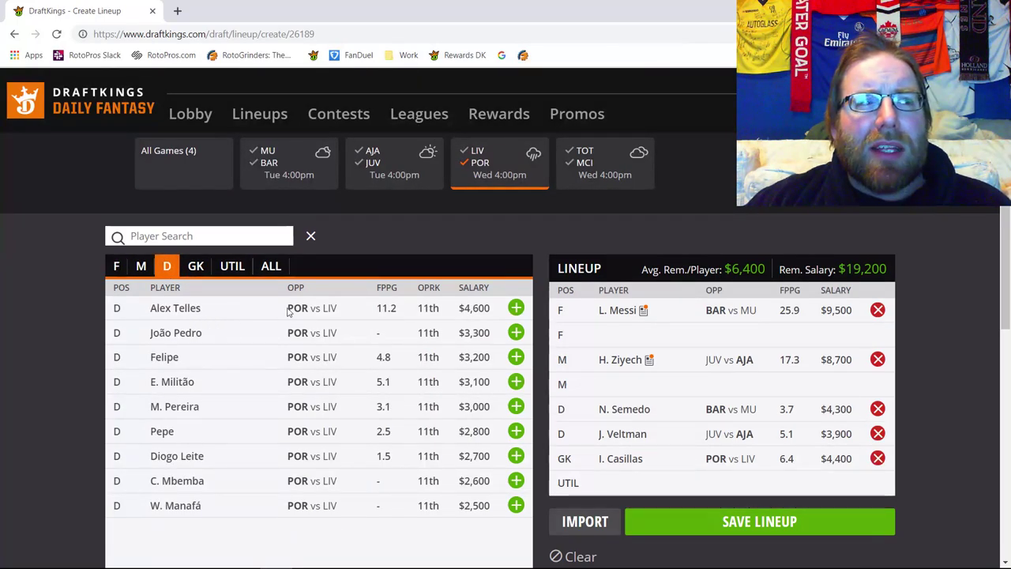
{"action": "left_click", "coordinate": [515, 308]}
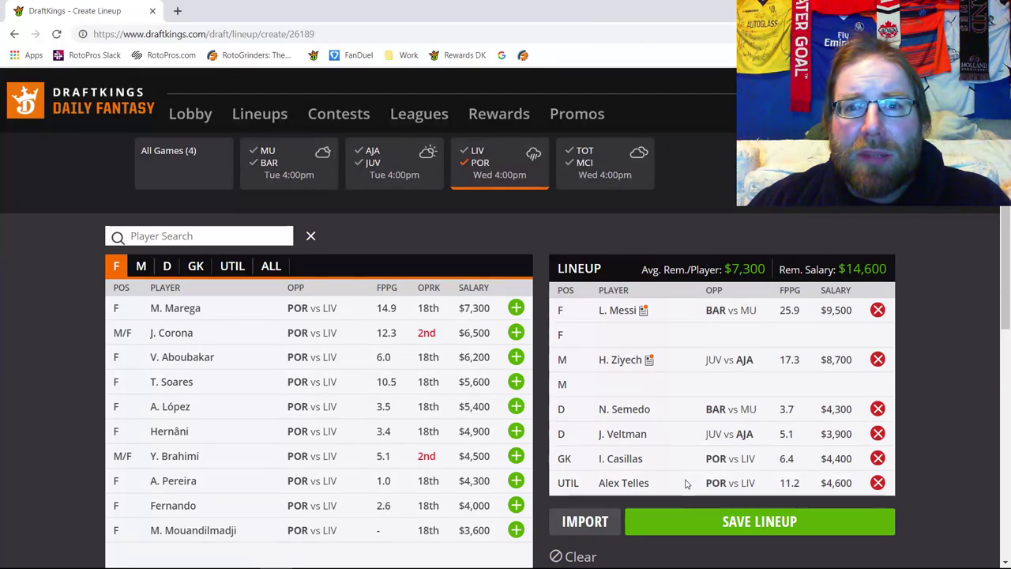
Remove Porto goalkeeper I. Casillas from the lineup.
{"action": "left_click", "coordinate": [877, 459]}
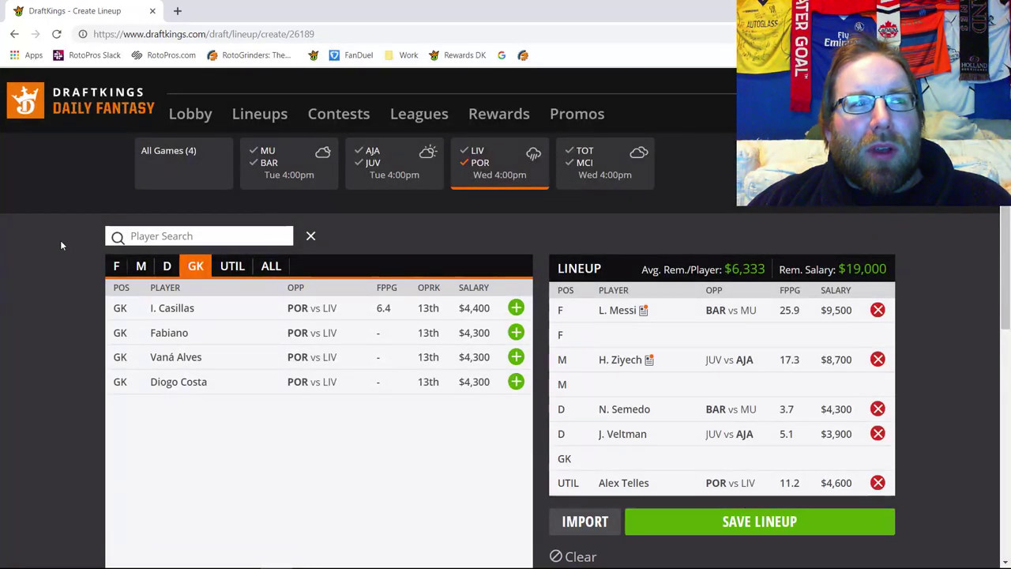
Look over the Porto defenders, midfielders and forwards and check Héctor Herrera's player card.
{"action": "left_click", "coordinate": [167, 267]}
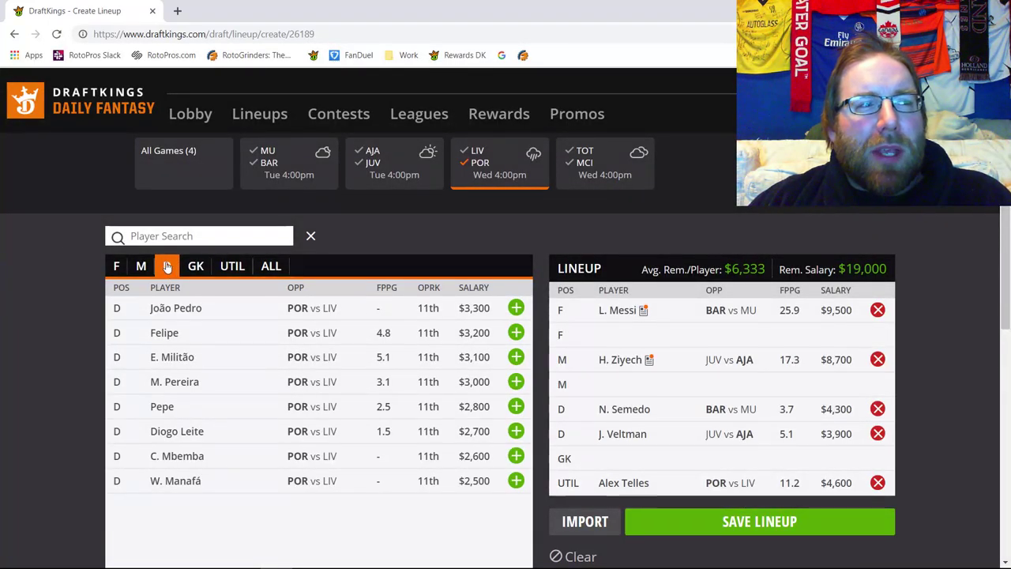
{"action": "left_click", "coordinate": [140, 267]}
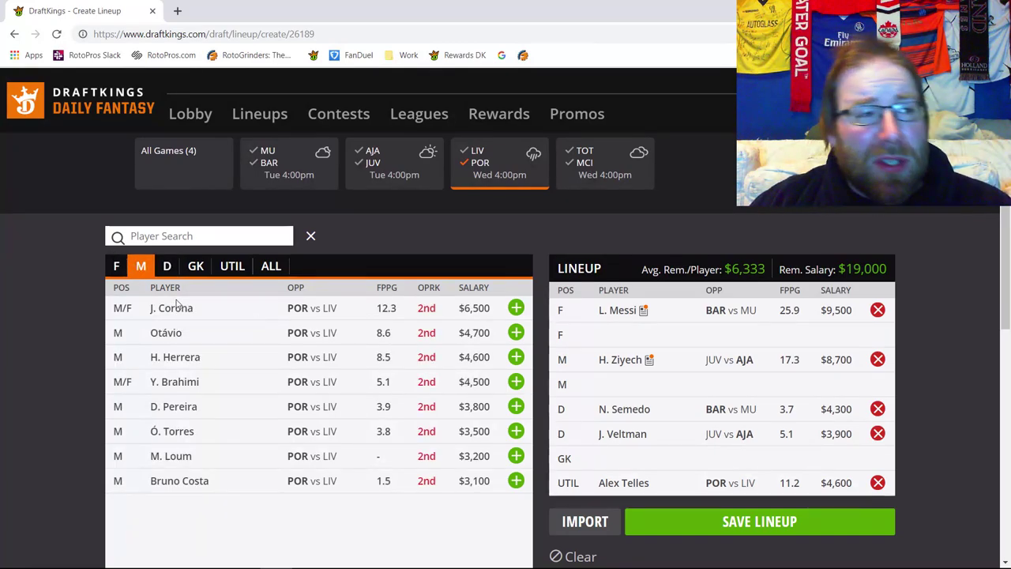
{"action": "left_click", "coordinate": [188, 358]}
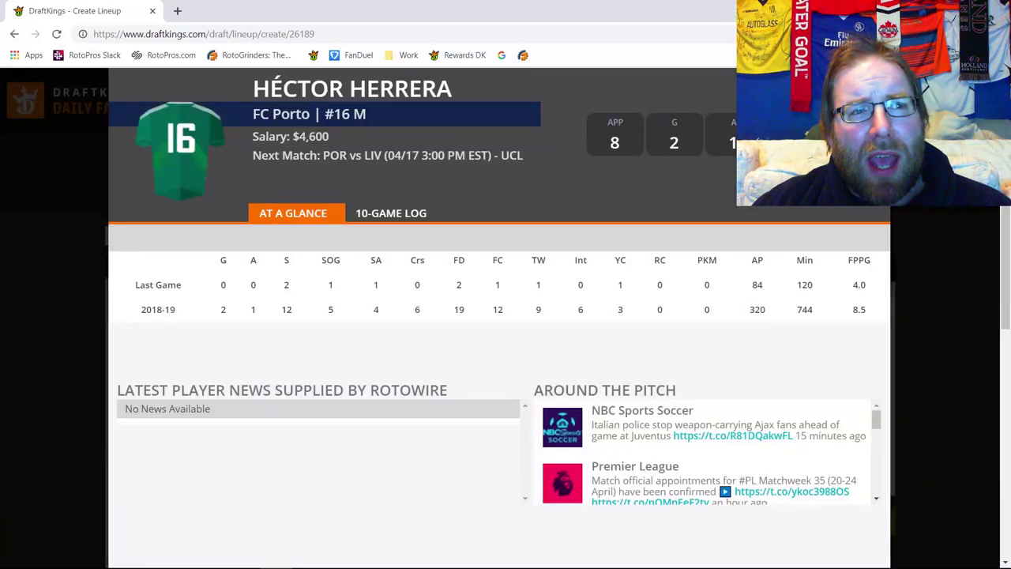
{"action": "key", "text": "Escape"}
{"action": "left_click", "coordinate": [121, 266]}
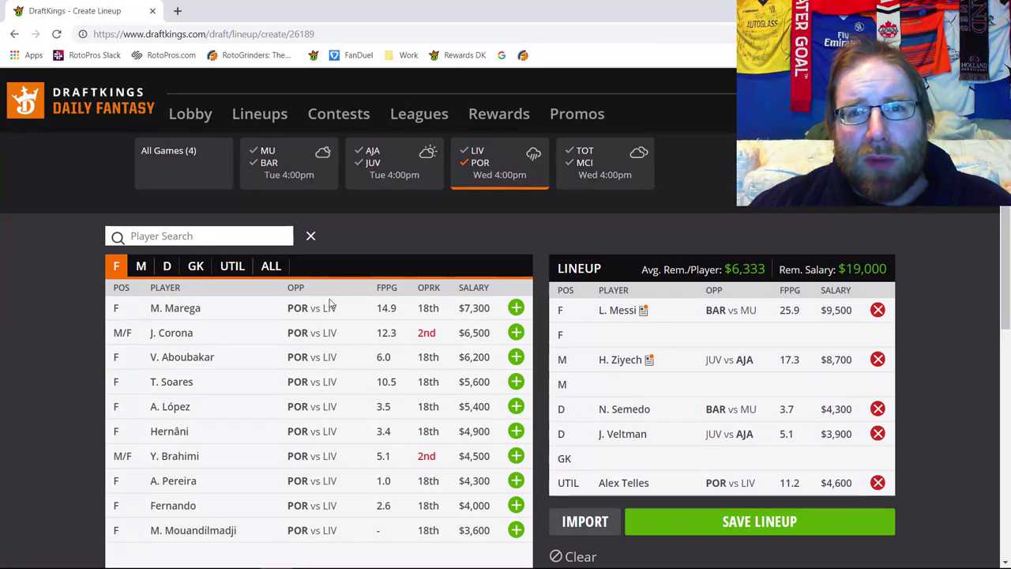
Limit the player pool to Tottenham from the Tottenham–Manchester City match and look over its forwards and goalkeepers.
{"action": "left_click", "coordinate": [475, 170]}
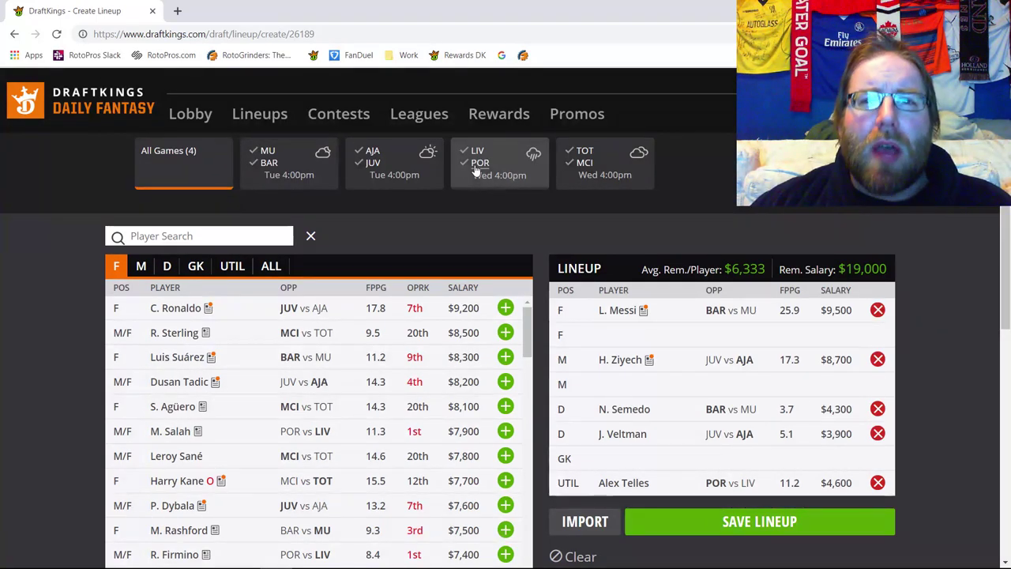
{"action": "left_click", "coordinate": [584, 158]}
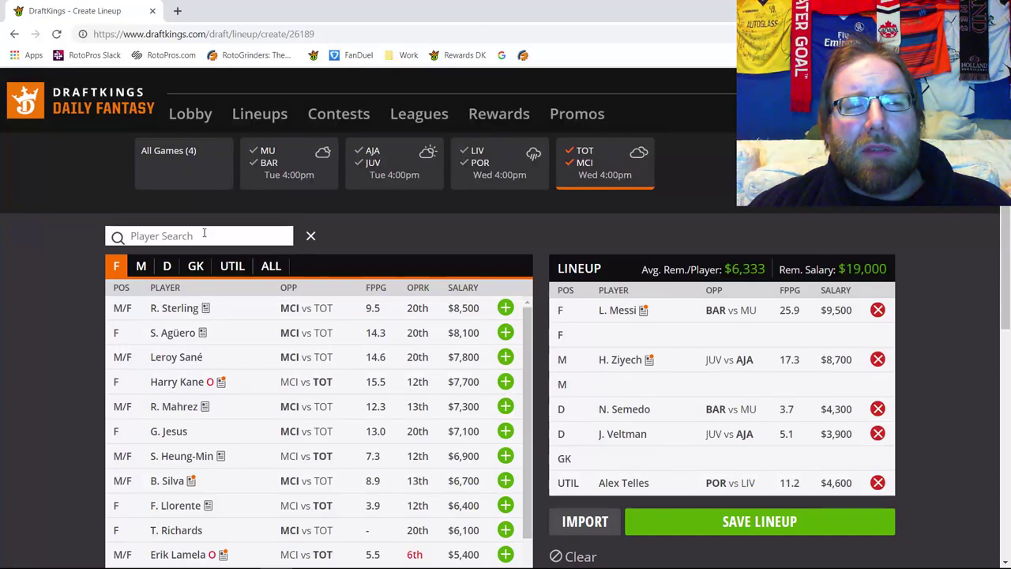
{"action": "left_click", "coordinate": [585, 162]}
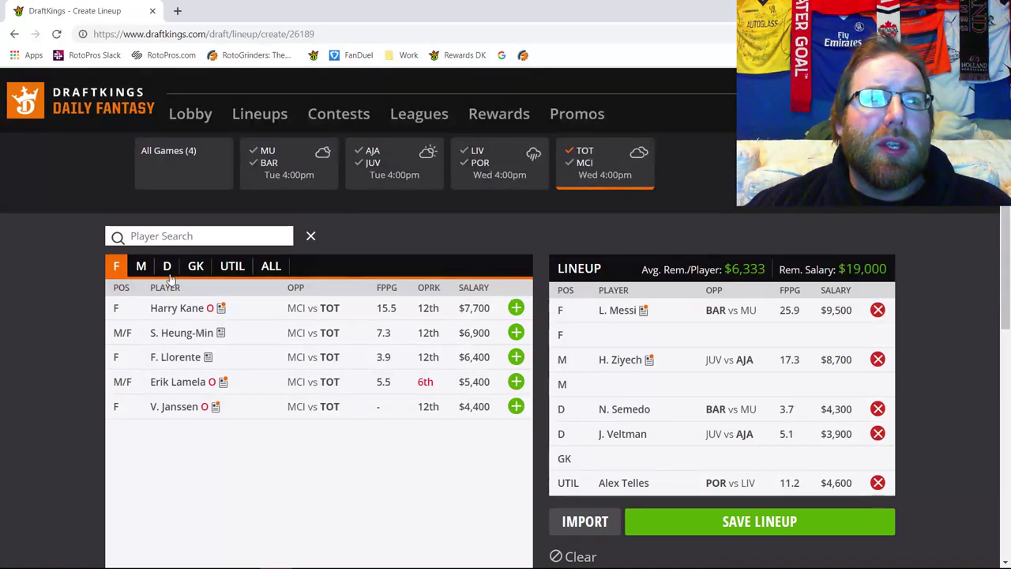
{"action": "left_click", "coordinate": [196, 266]}
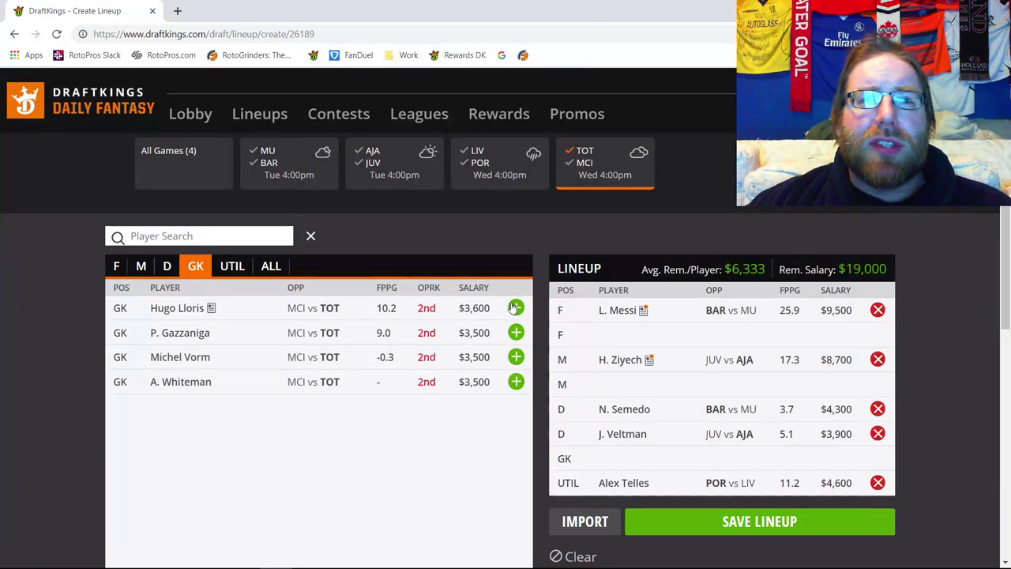
Check Danny Rose's 10-game log among the Tottenham defenders and list the team's midfielders.
{"action": "left_click", "coordinate": [169, 267]}
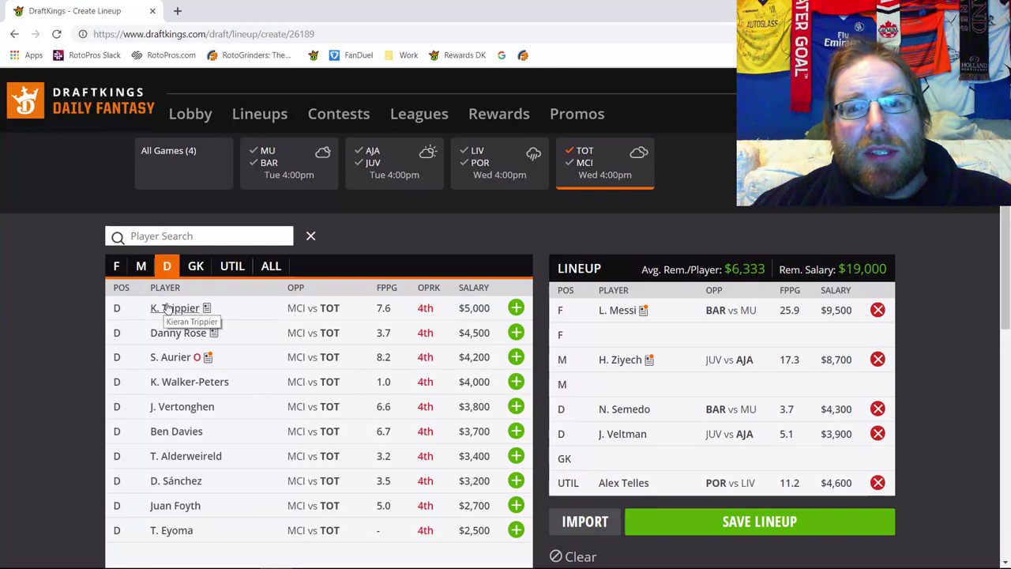
{"action": "left_click", "coordinate": [192, 336]}
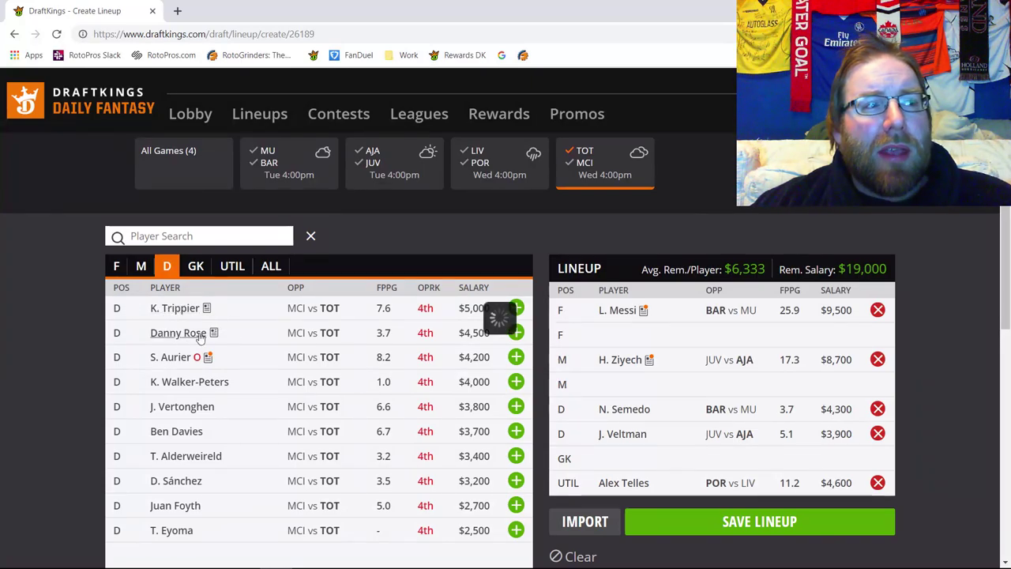
{"action": "left_click", "coordinate": [390, 218]}
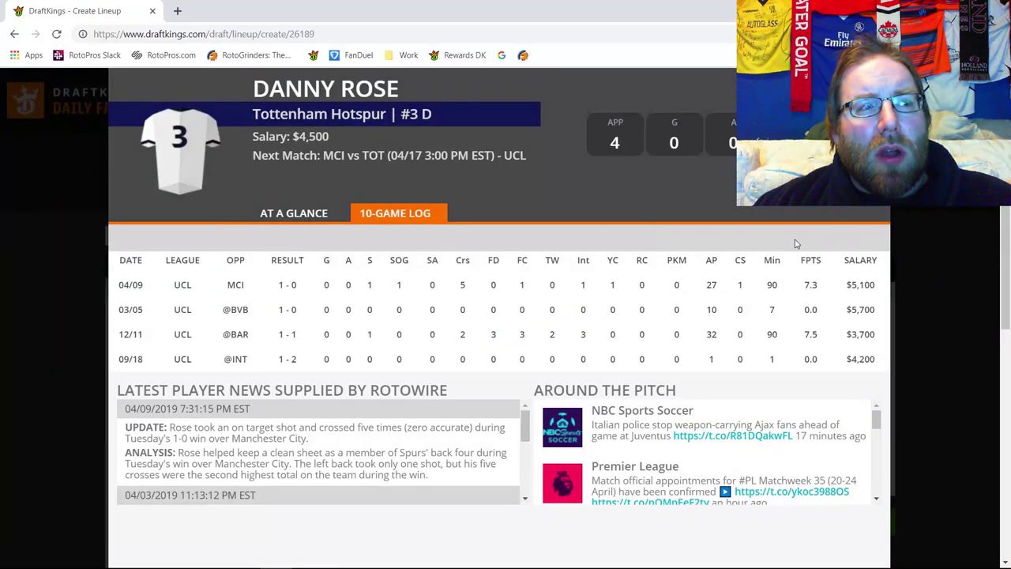
{"action": "double_click", "coordinate": [464, 286]}
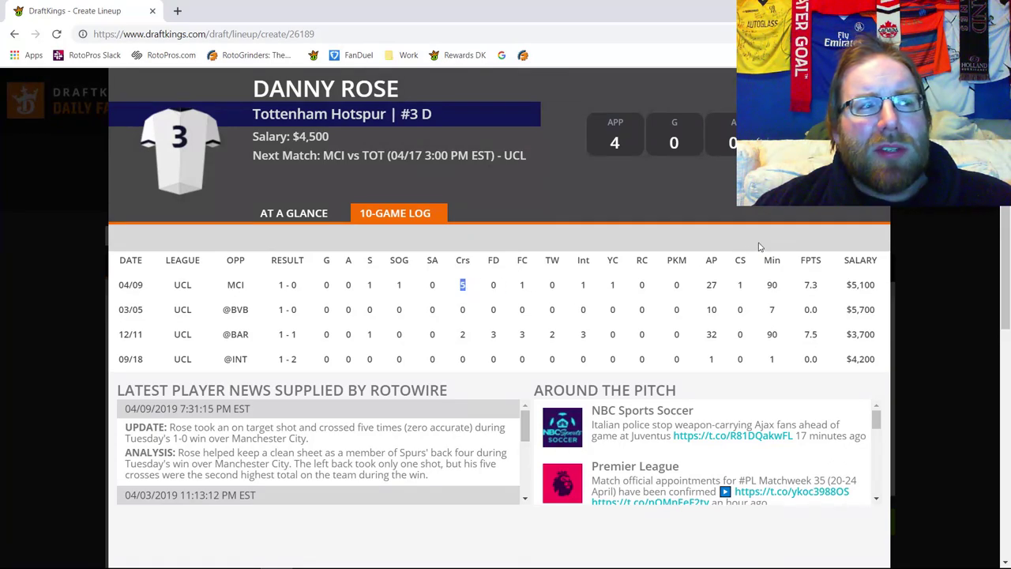
{"action": "key", "text": "Escape"}
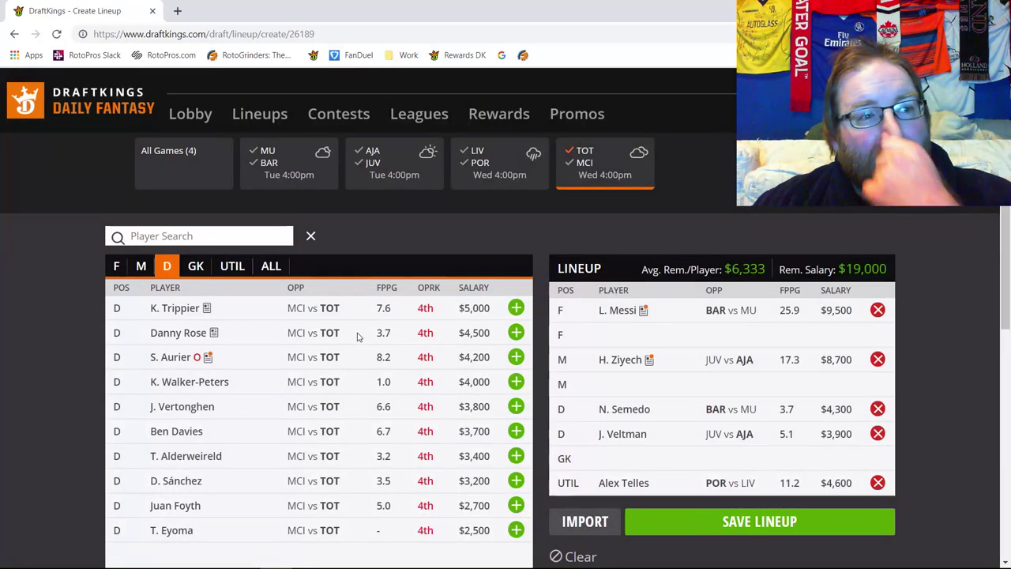
{"action": "left_click", "coordinate": [142, 268]}
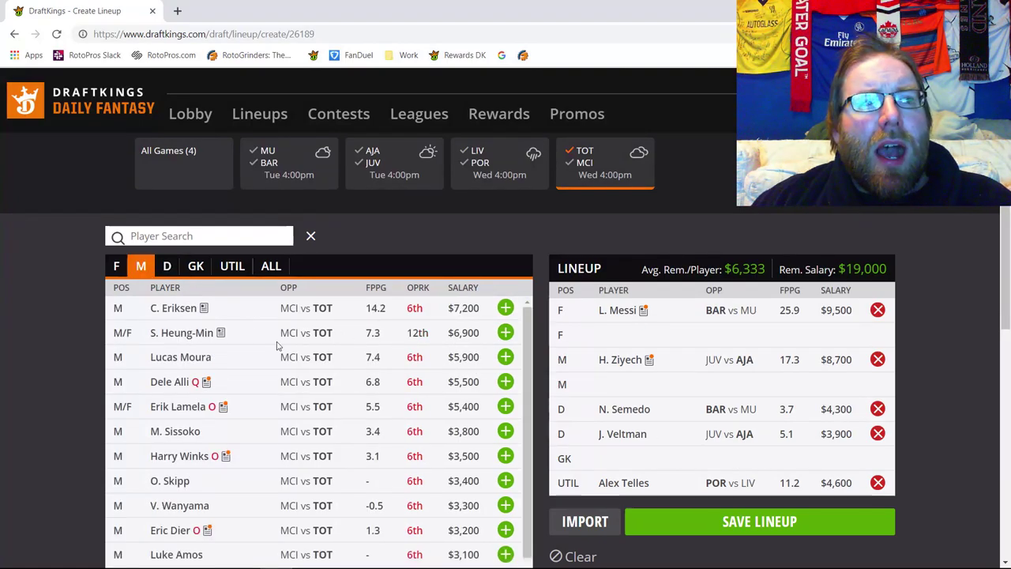
Try Tottenham midfielder C. Eriksen in the open midfield slot and take him out of the lineup again.
{"action": "left_click", "coordinate": [506, 308]}
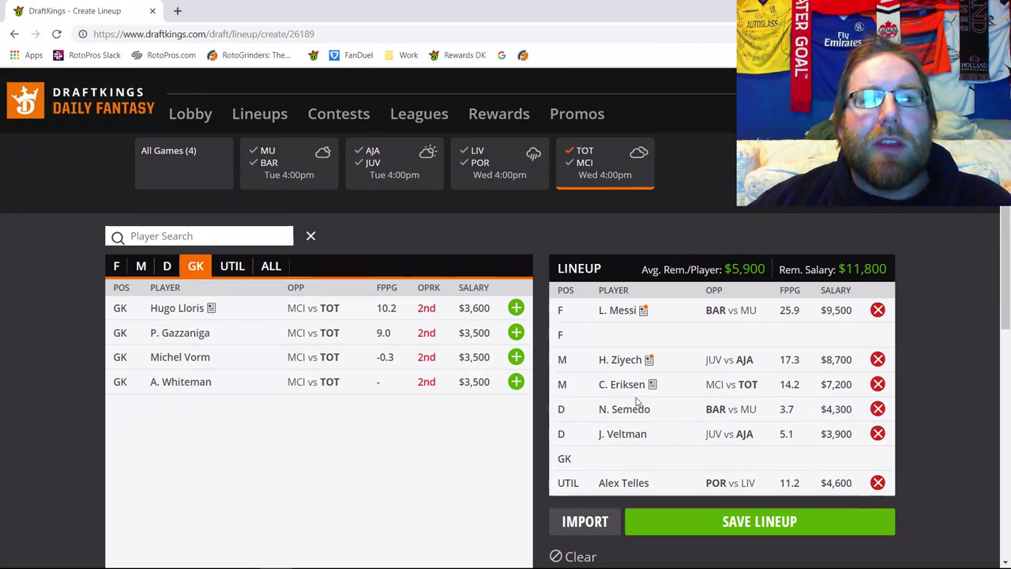
{"action": "left_click", "coordinate": [878, 384]}
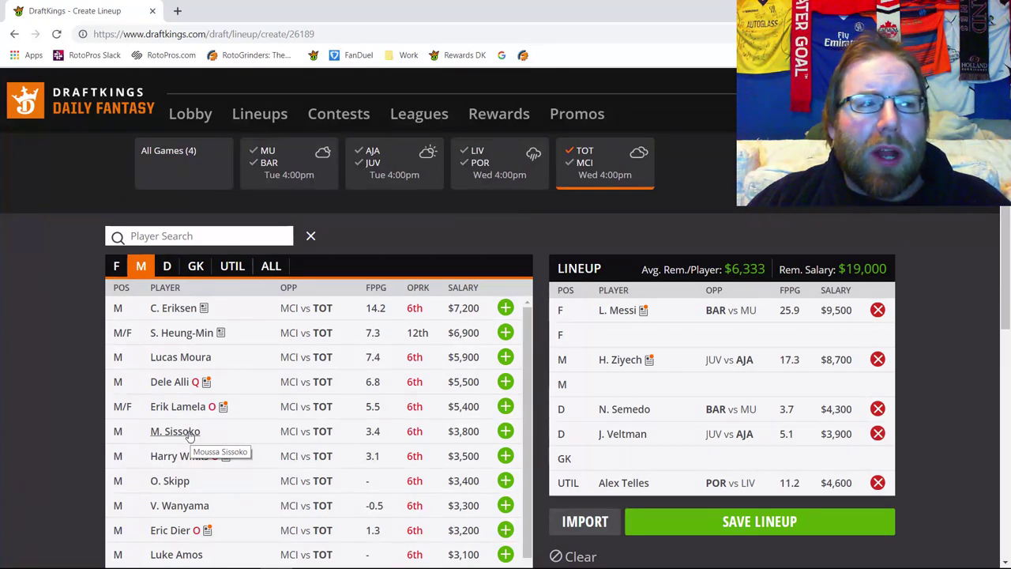
Look over the Tottenham forwards, and compare them with the forwards from all four games.
{"action": "left_click", "coordinate": [114, 267]}
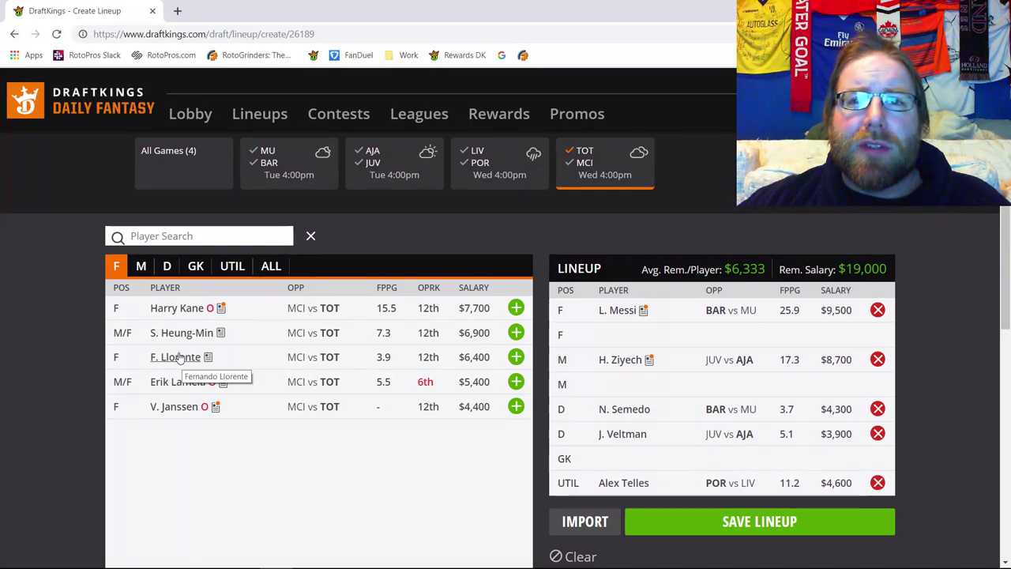
{"action": "left_click", "coordinate": [589, 162]}
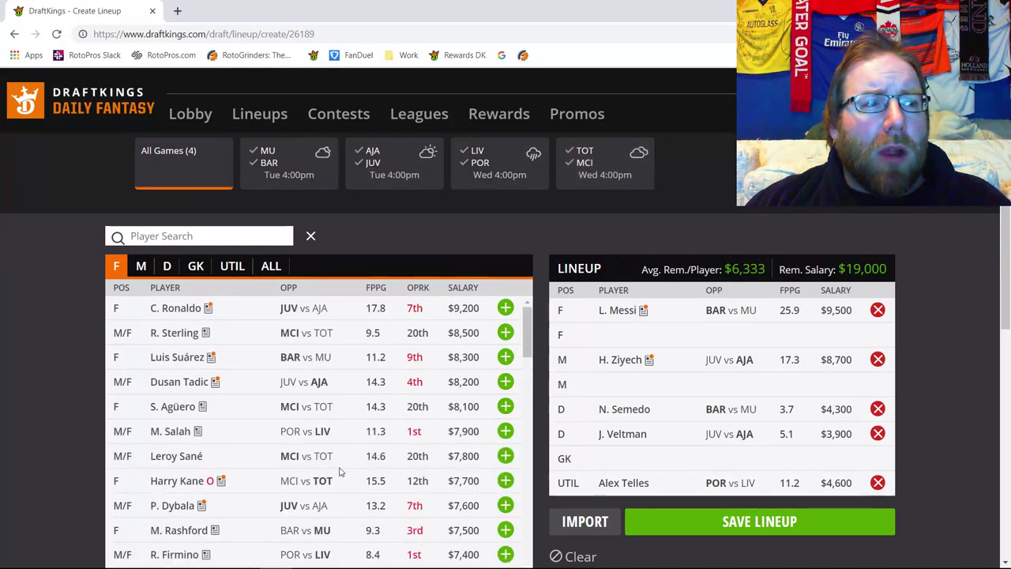
{"action": "scroll", "coordinate": [334, 452], "scroll_direction": "down", "scroll_amount": 5}
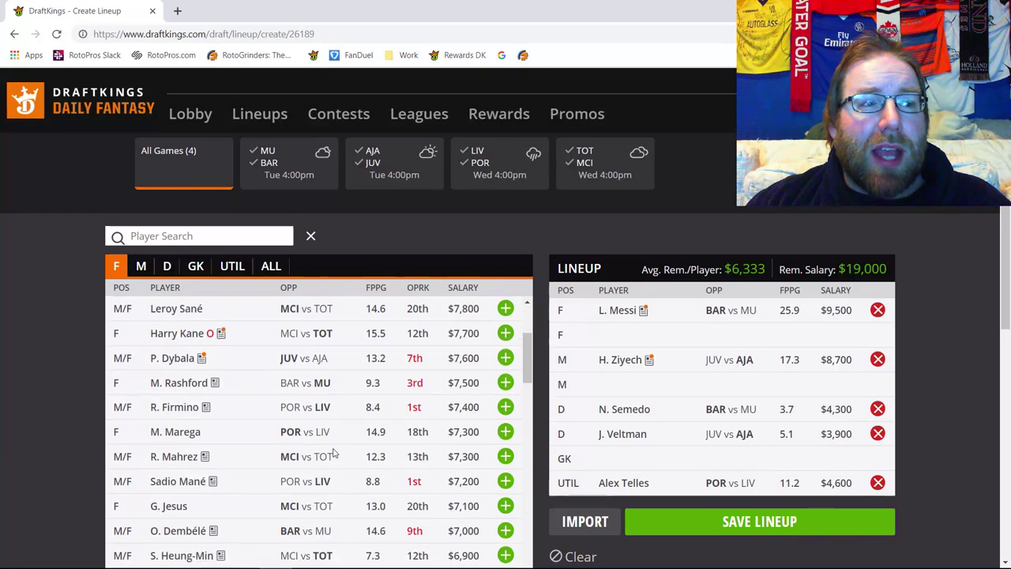
{"action": "scroll", "coordinate": [334, 452], "scroll_direction": "down", "scroll_amount": 3}
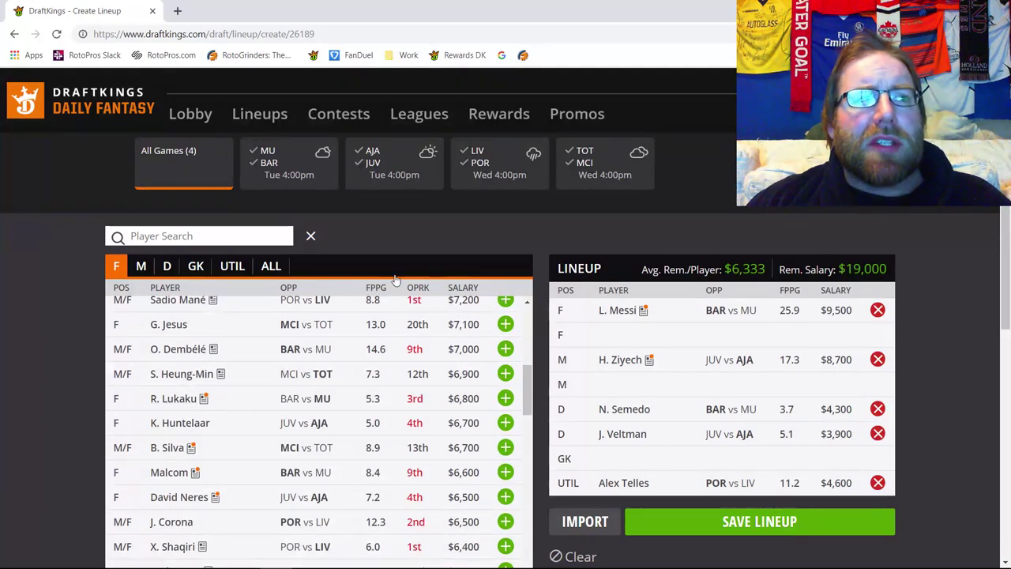
Limit the player pool to Manchester City and look over its forwards, goalkeepers, defenders and midfielders.
{"action": "left_click", "coordinate": [593, 168]}
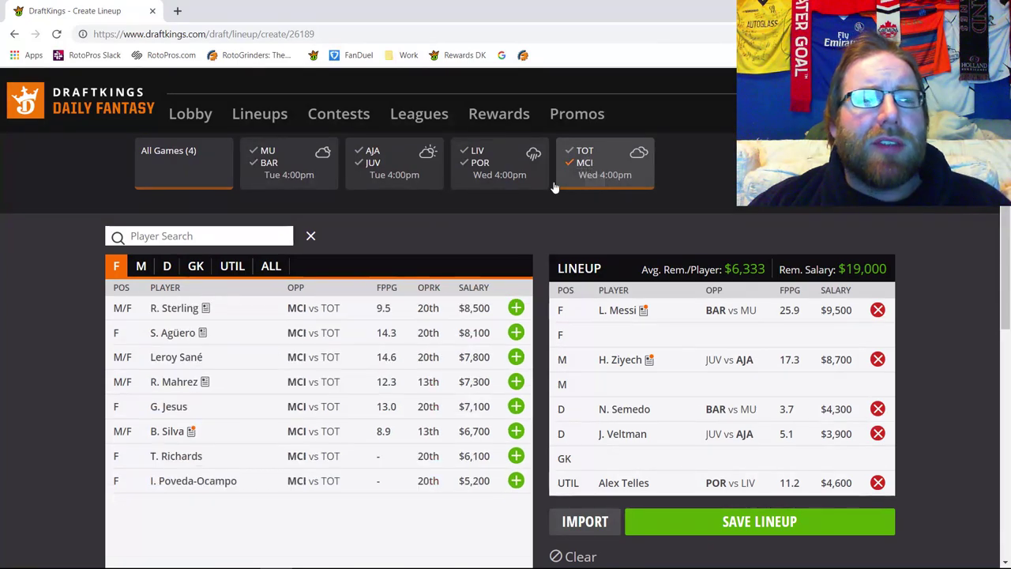
{"action": "left_click", "coordinate": [197, 266]}
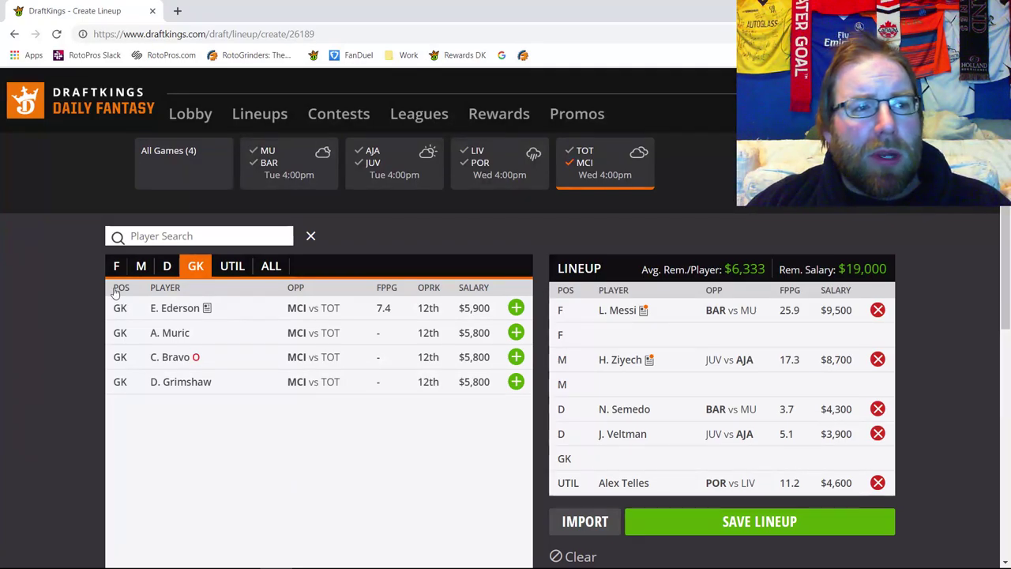
{"action": "left_click", "coordinate": [167, 267]}
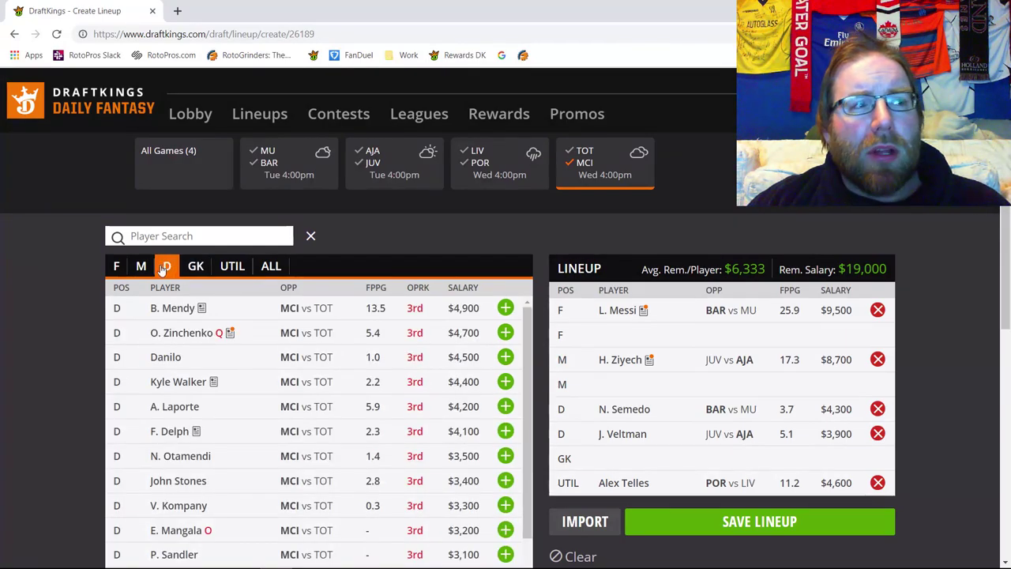
{"action": "left_click", "coordinate": [141, 267]}
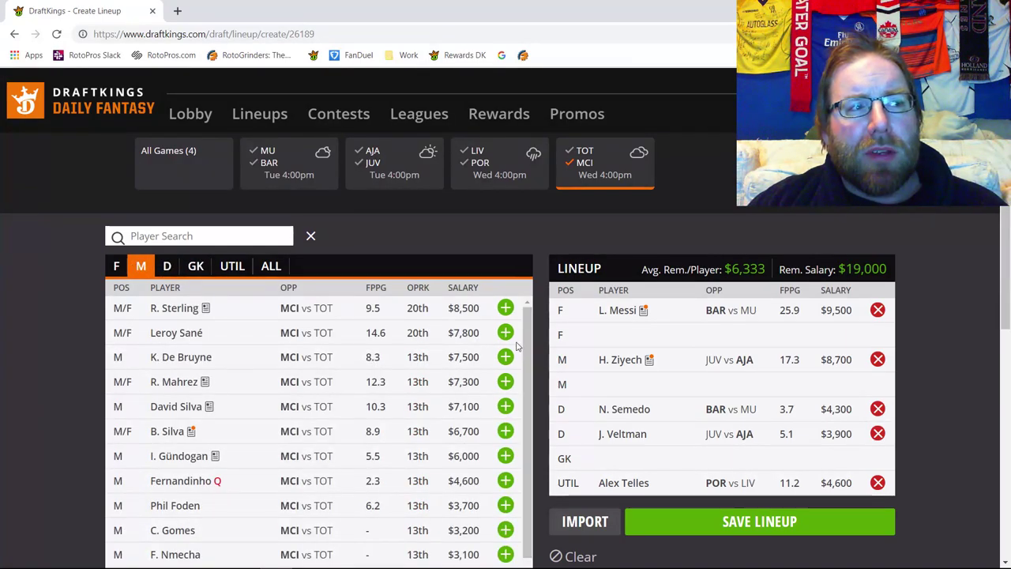
Add Manchester City midfielder R. Mahrez to the lineup and list the goalkeepers from all games.
{"action": "left_click", "coordinate": [506, 382]}
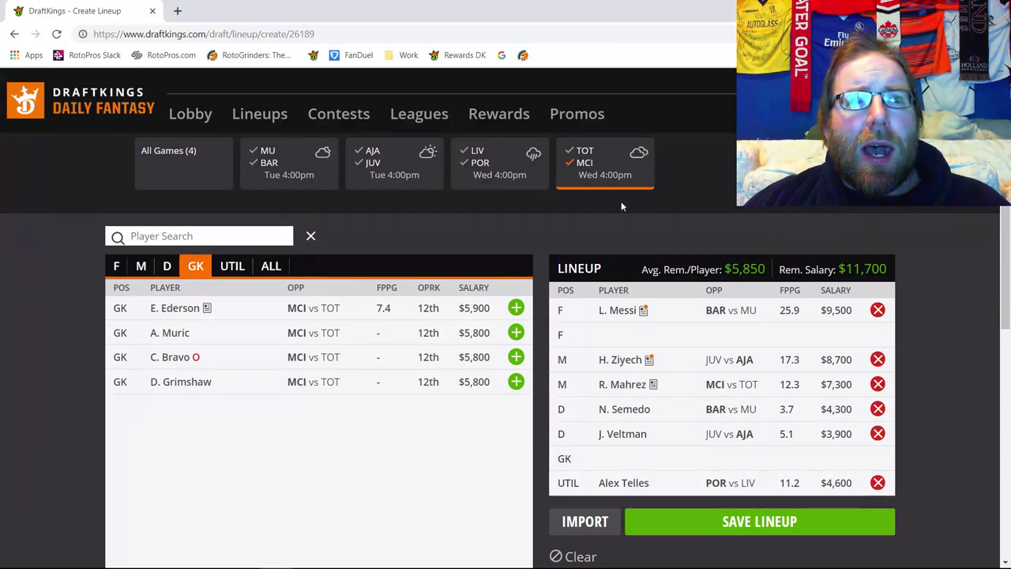
{"action": "left_click", "coordinate": [582, 163]}
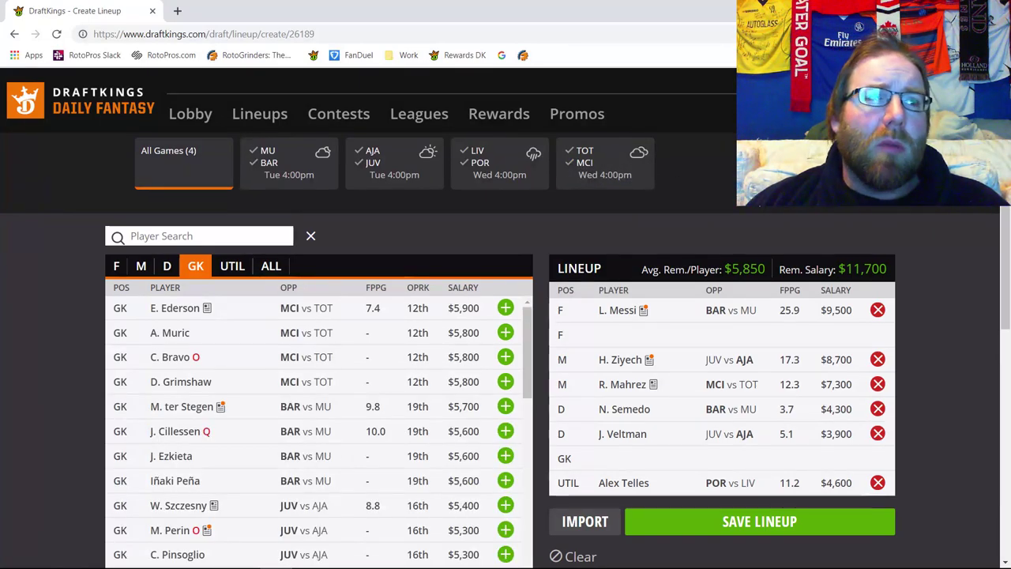